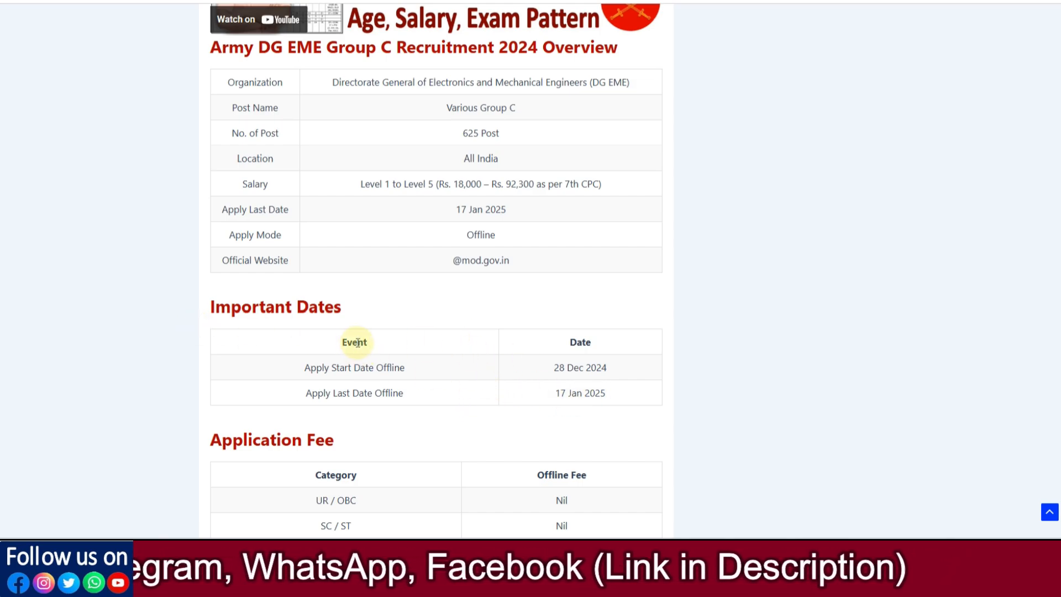
- Review the recruitment's important dates, application fee and age limit tables
scroll(552, 352, down, 4)
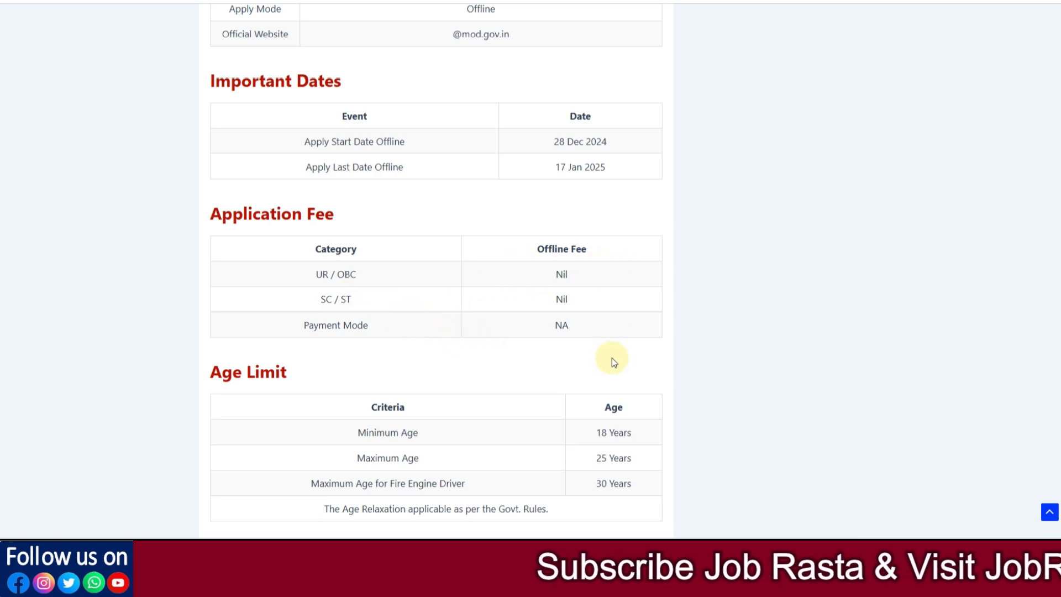
scroll(586, 343, down, 3)
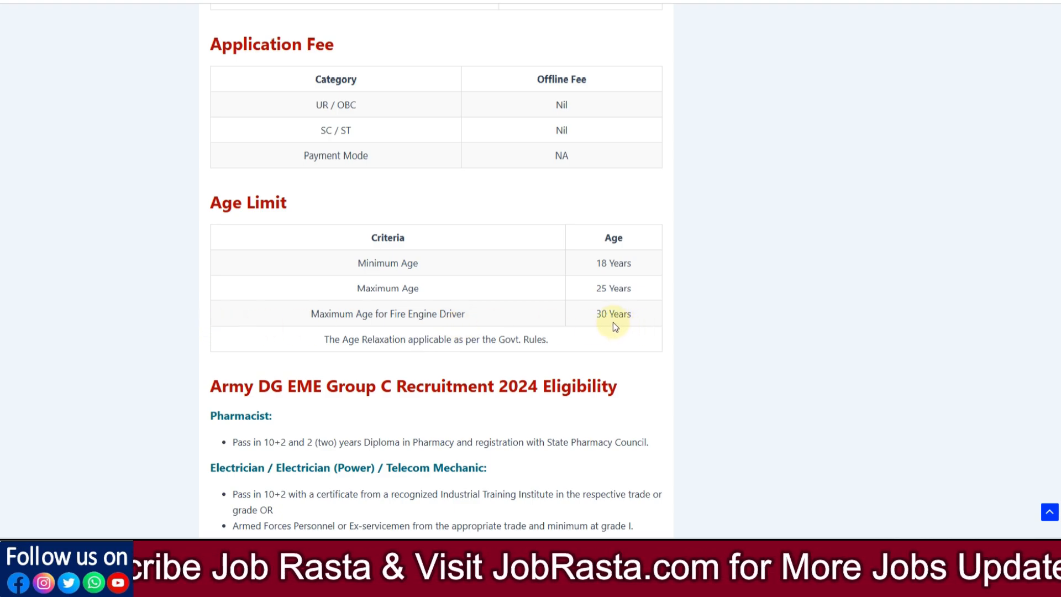
scroll(519, 293, down, 3)
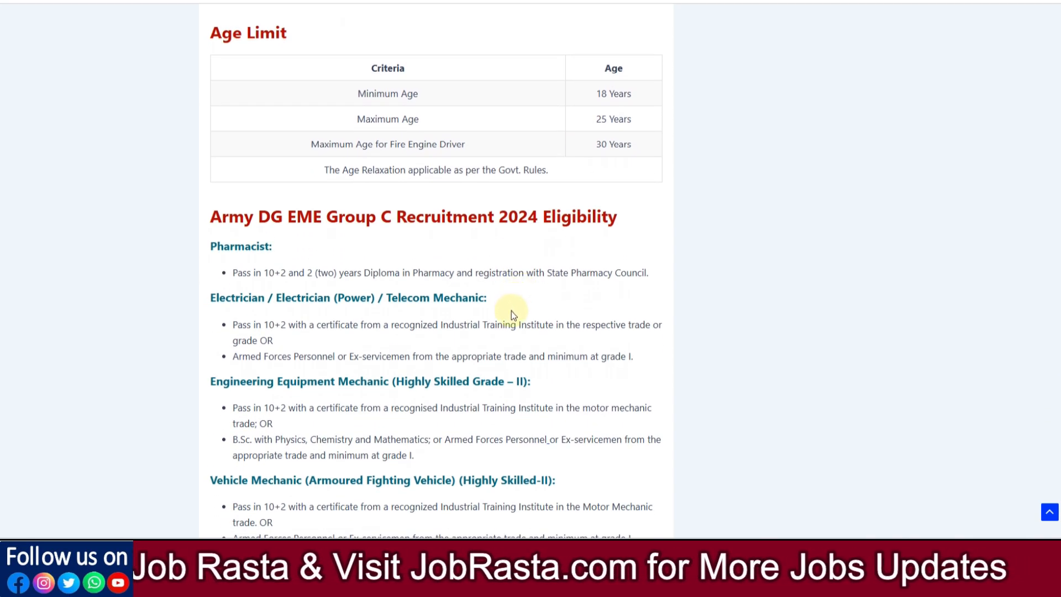
- Read the Army DG EME Group C eligibility requirements for each post, from Pharmacist through Fireman, Cook and Washerman
scroll(512, 307, down, 2)
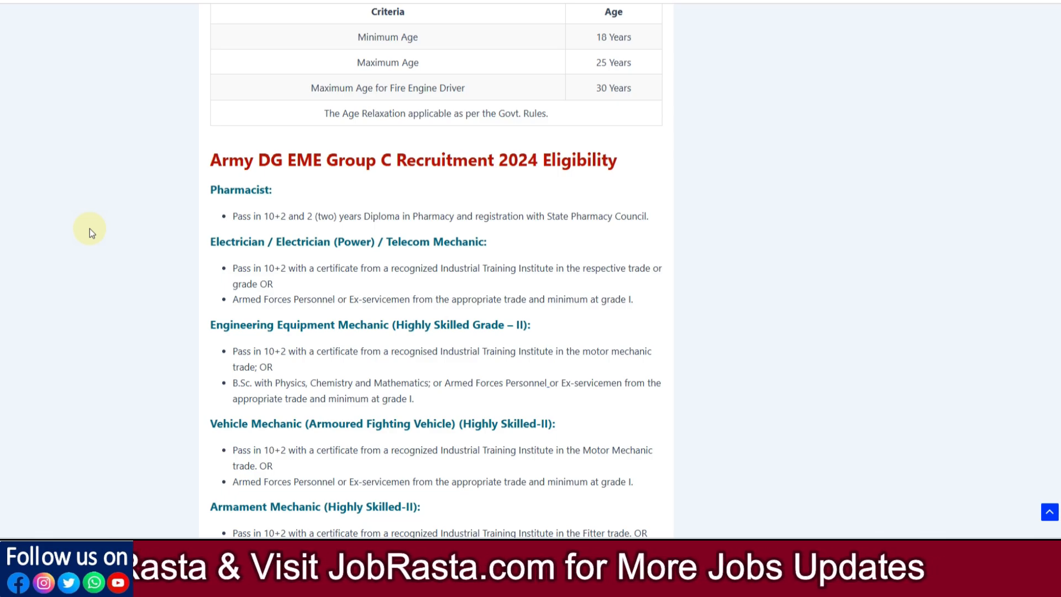
scroll(87, 228, down, 1)
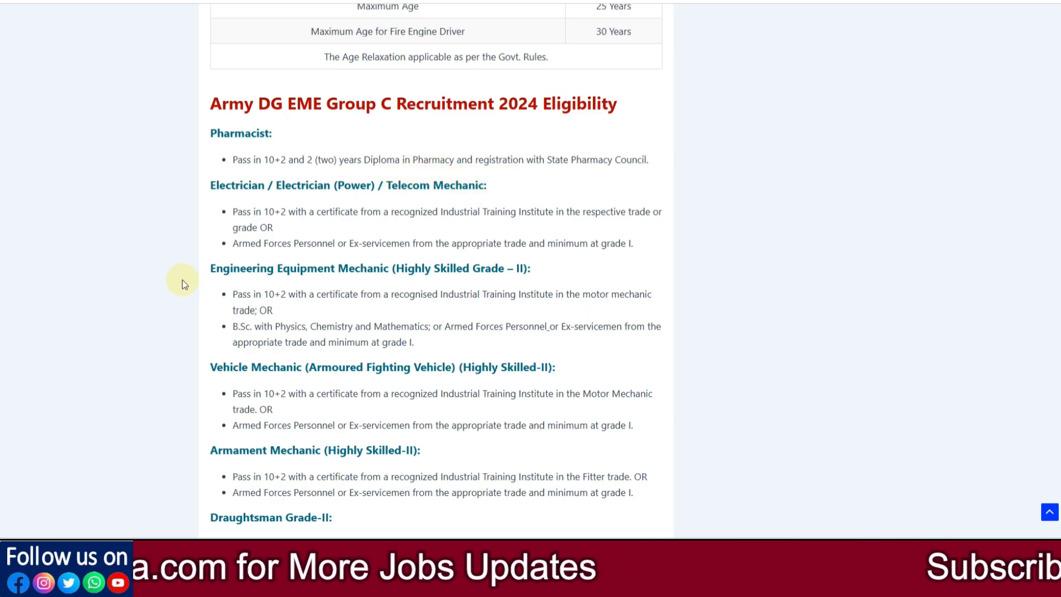
scroll(177, 260, down, 1)
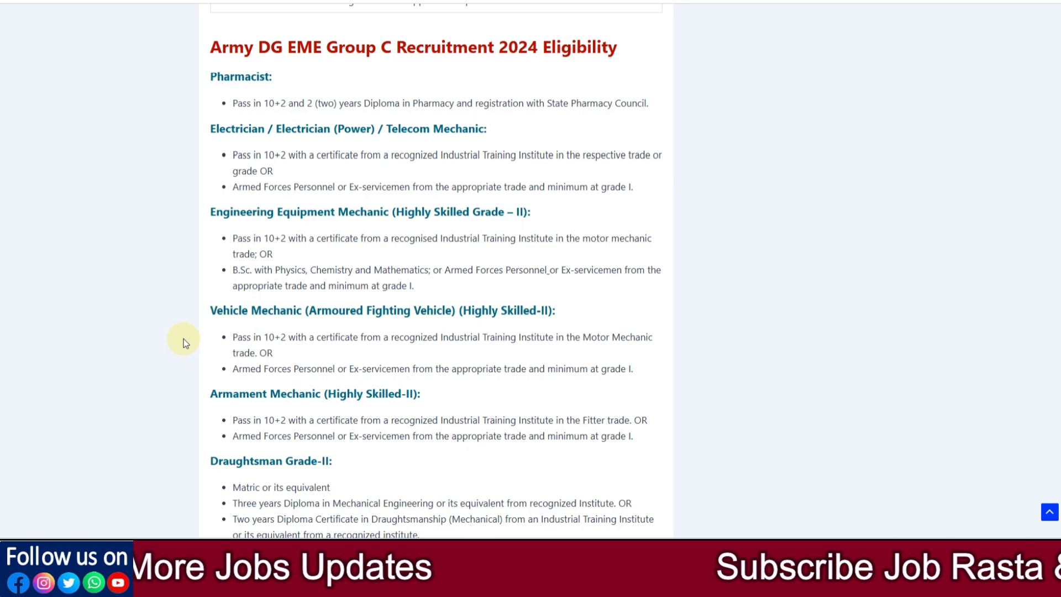
scroll(310, 197, down, 1)
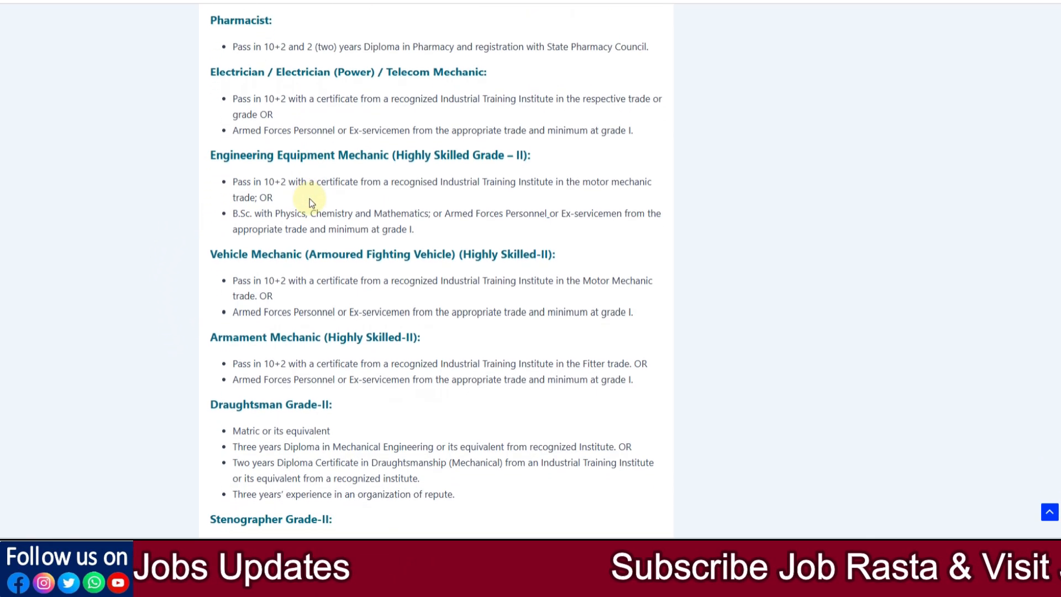
scroll(309, 198, down, 3)
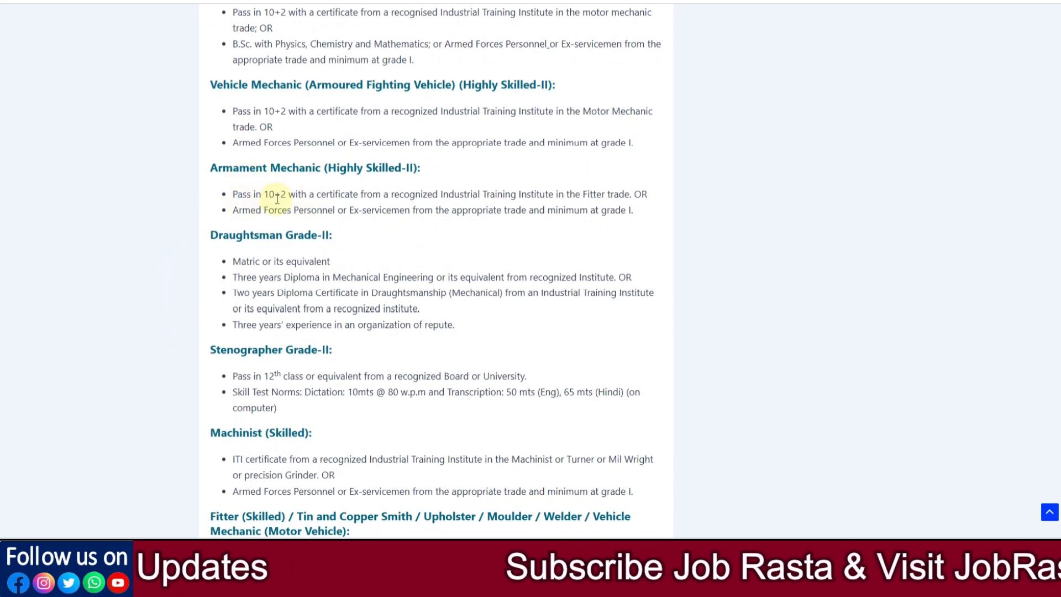
scroll(238, 249, down, 3)
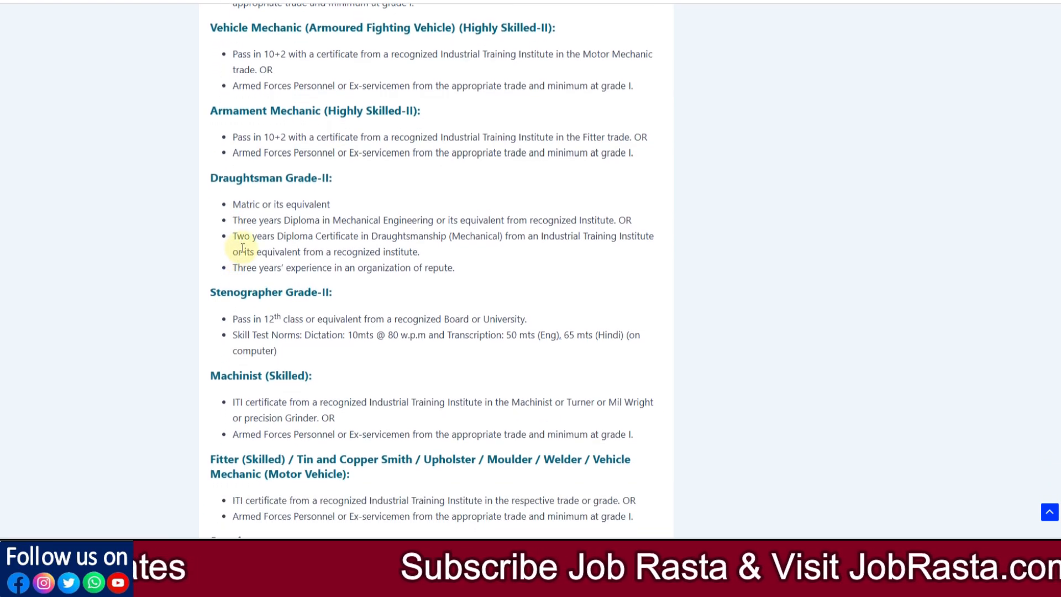
scroll(242, 250, down, 2)
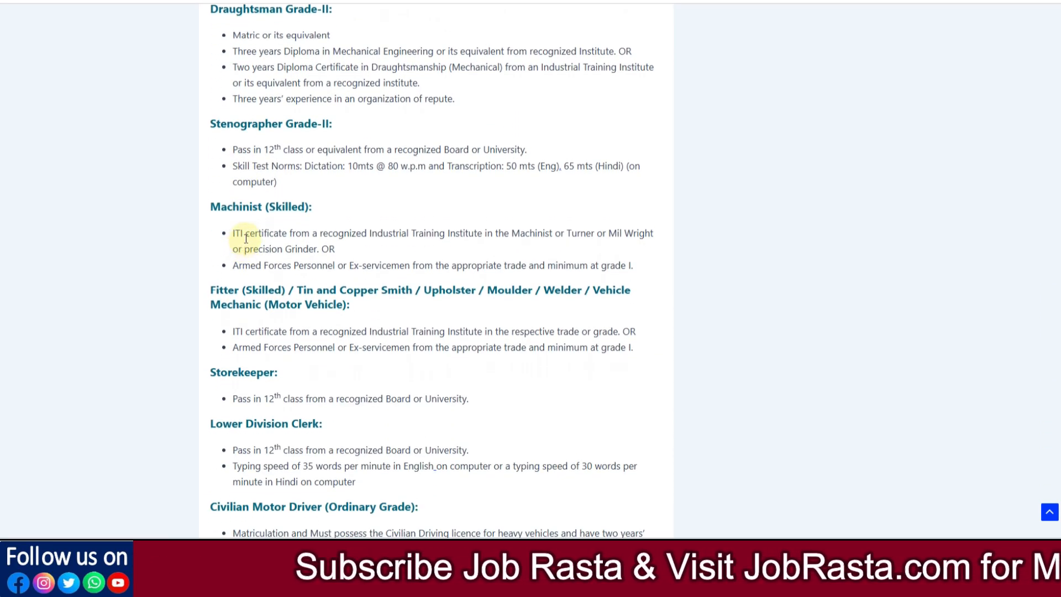
scroll(246, 239, down, 2)
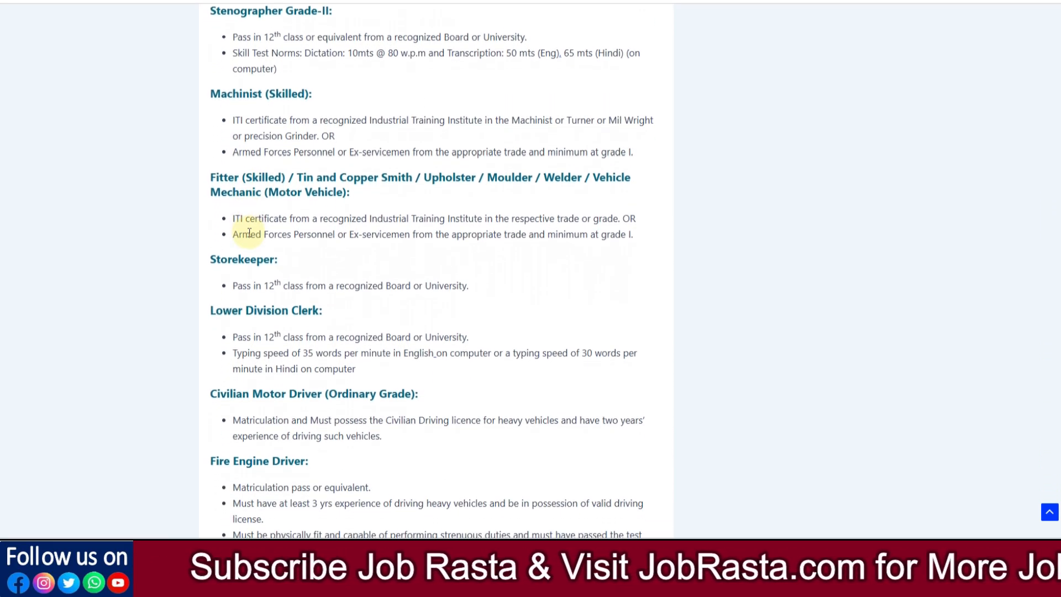
scroll(249, 233, down, 3)
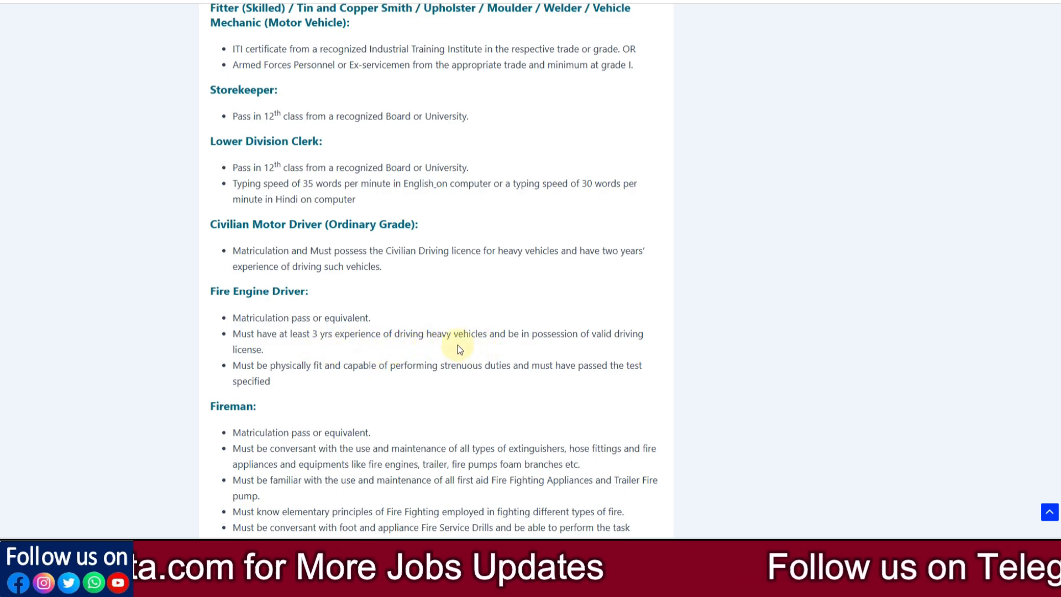
scroll(417, 380, down, 1)
scroll(414, 381, down, 1)
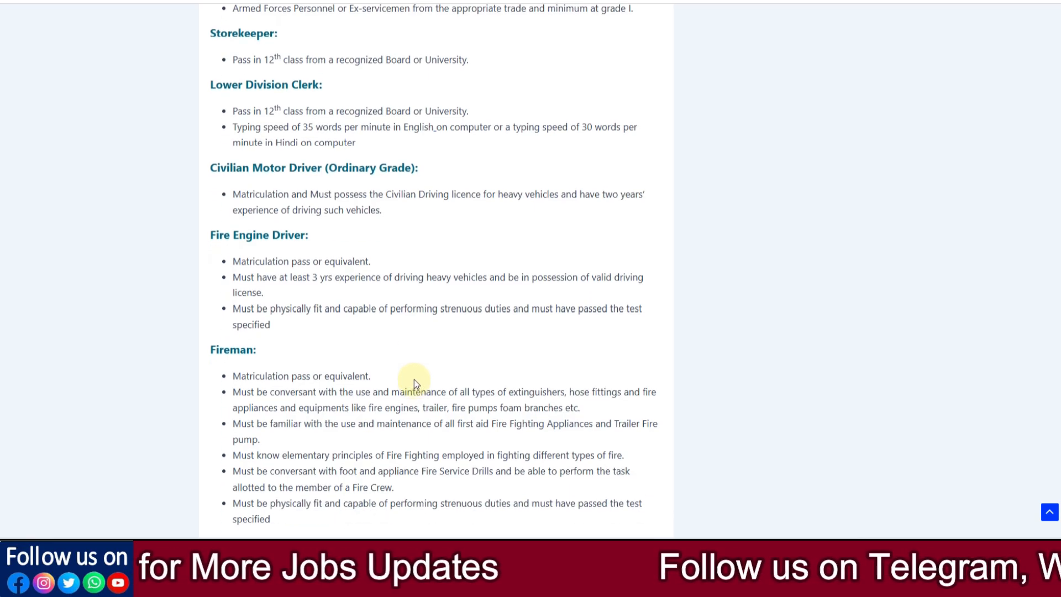
scroll(299, 336, down, 4)
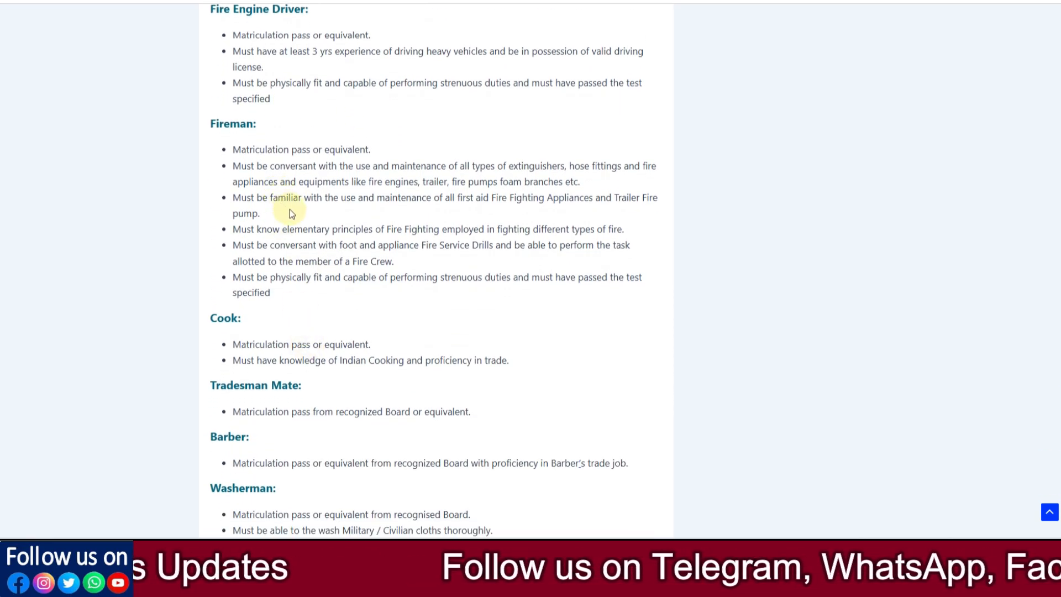
- Examine the Group C vacancy details and the selection process with its written test sections
scroll(292, 212, down, 5)
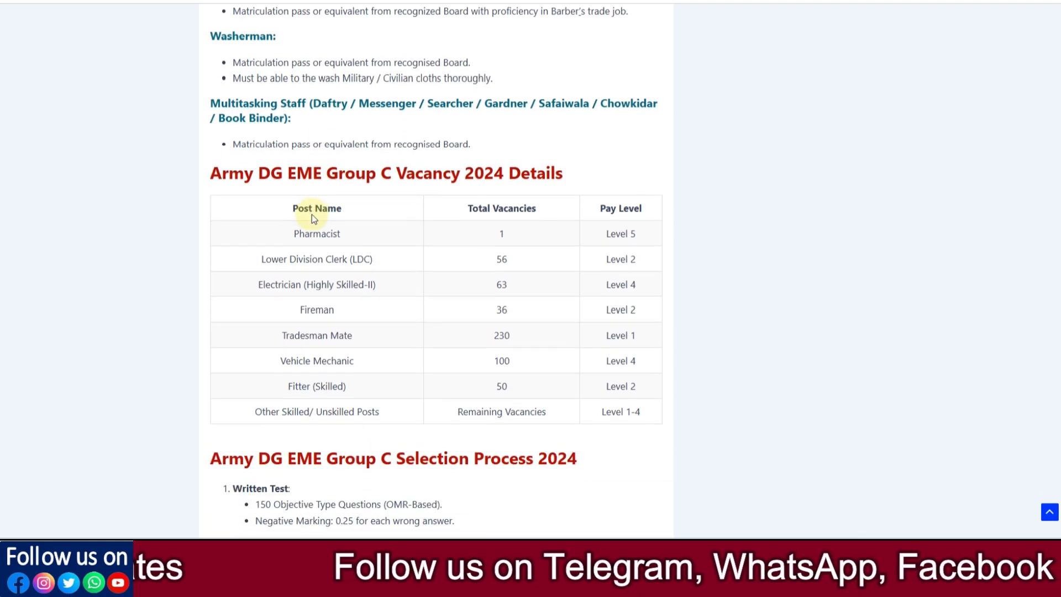
scroll(313, 215, down, 1)
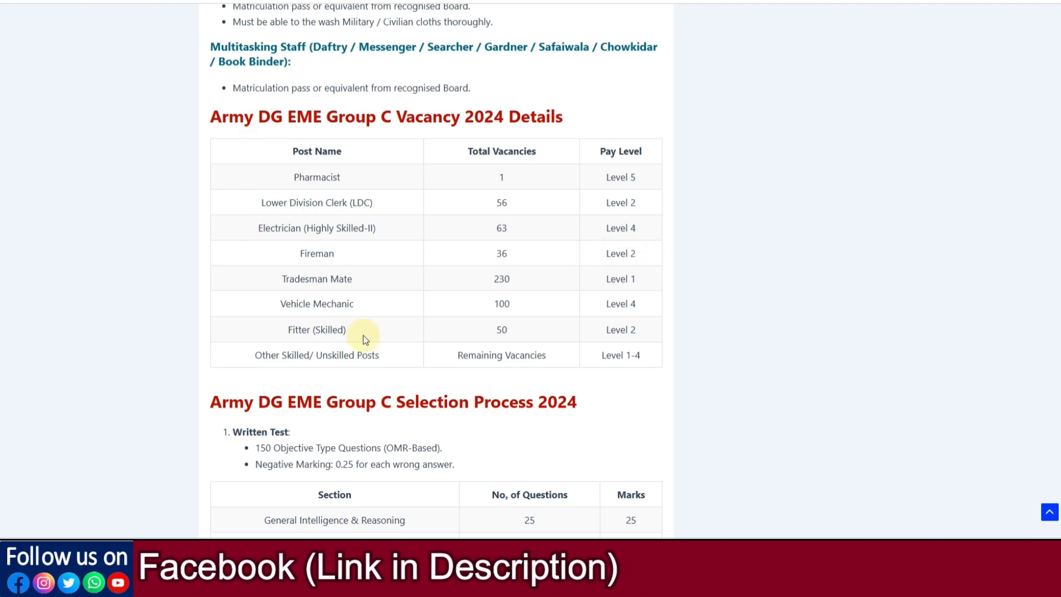
scroll(363, 339, down, 5)
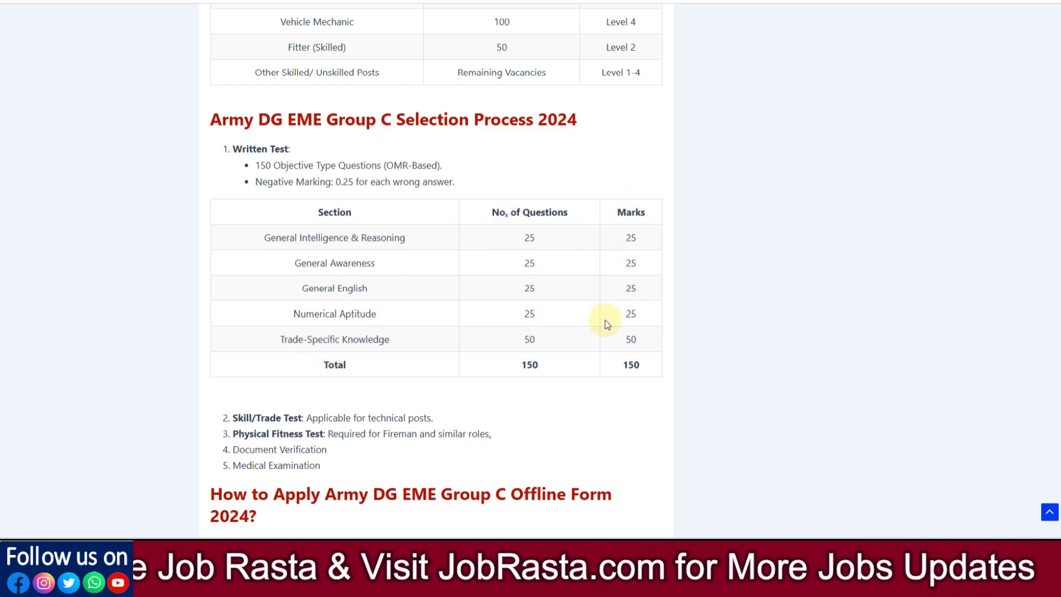
scroll(530, 293, down, 1)
scroll(505, 272, down, 1)
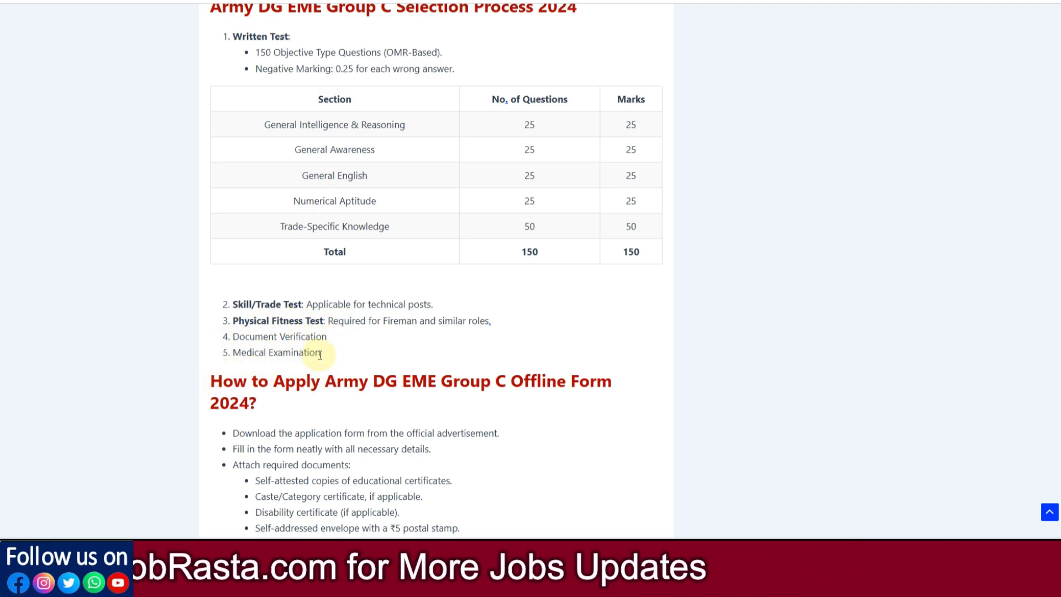
- Read the How to Apply instructions for the offline form, including required documents and the envelope superscription
scroll(322, 357, down, 2)
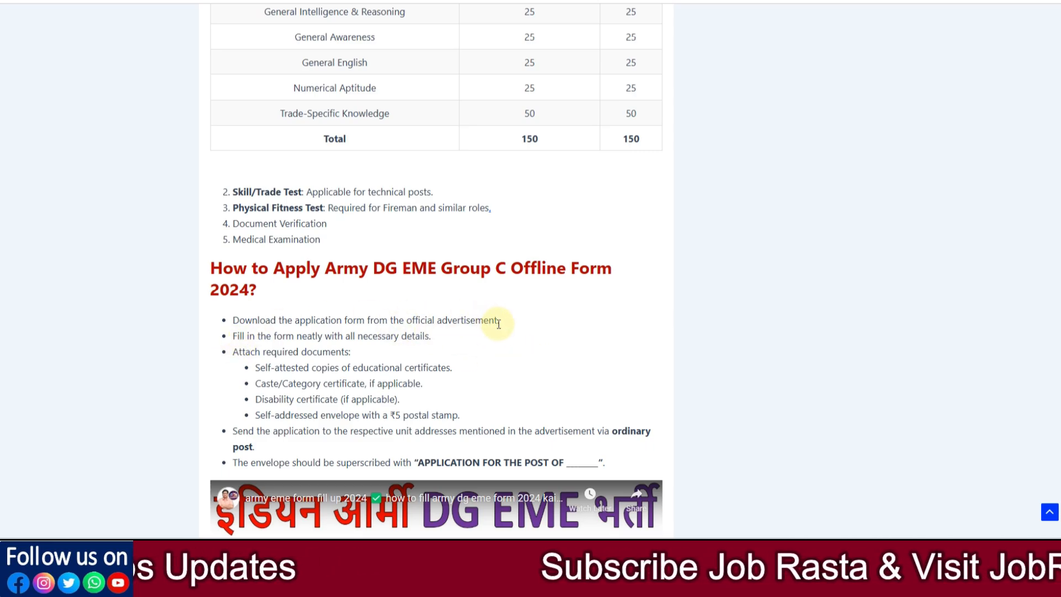
scroll(488, 328, down, 1)
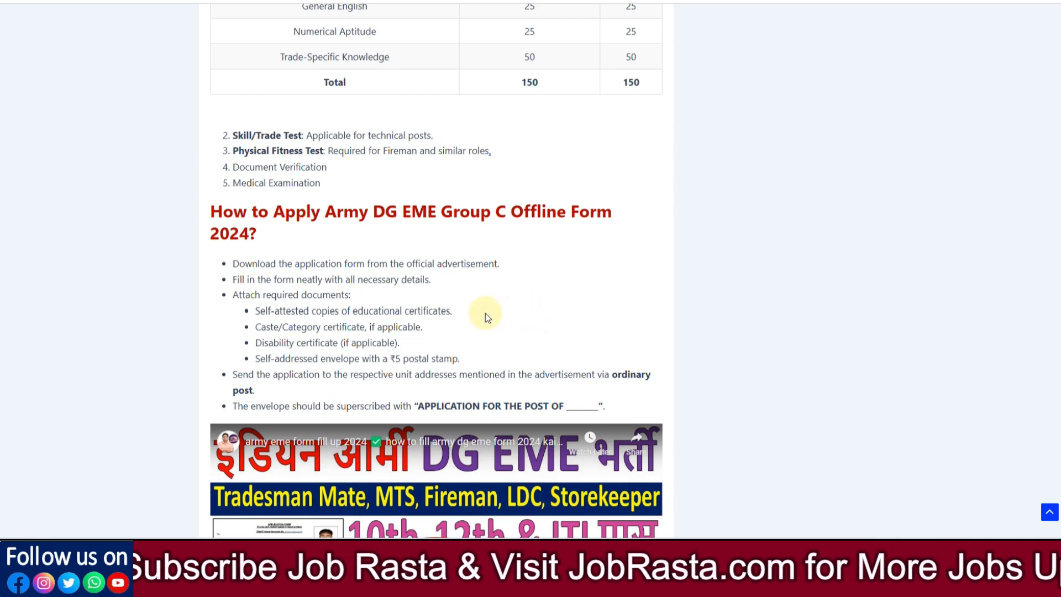
scroll(481, 314, down, 1)
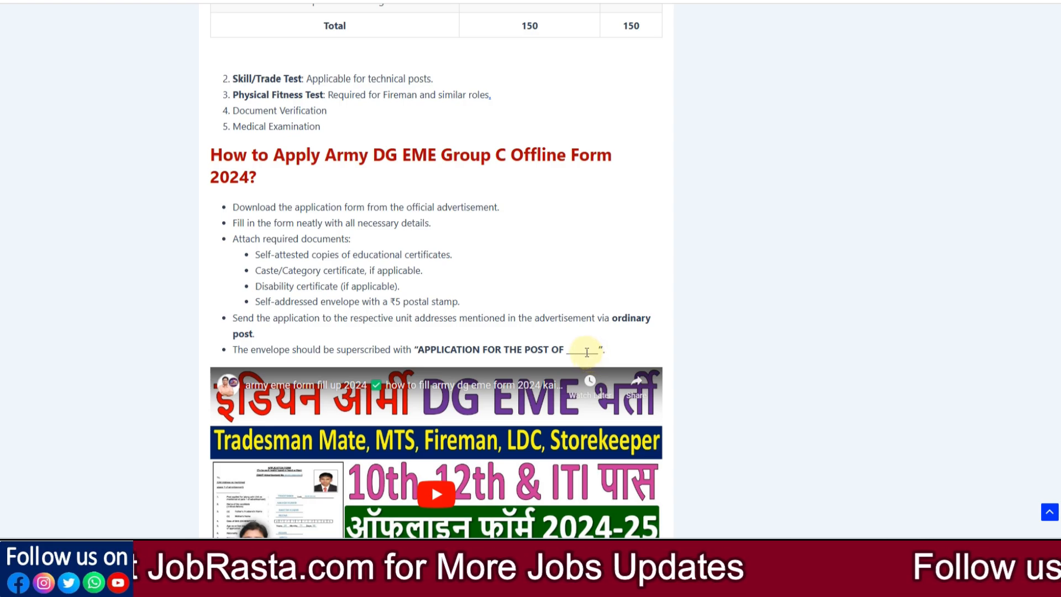
- Find the recruitment's important links and bring up the official notification PDF at its first page
scroll(581, 347, down, 8)
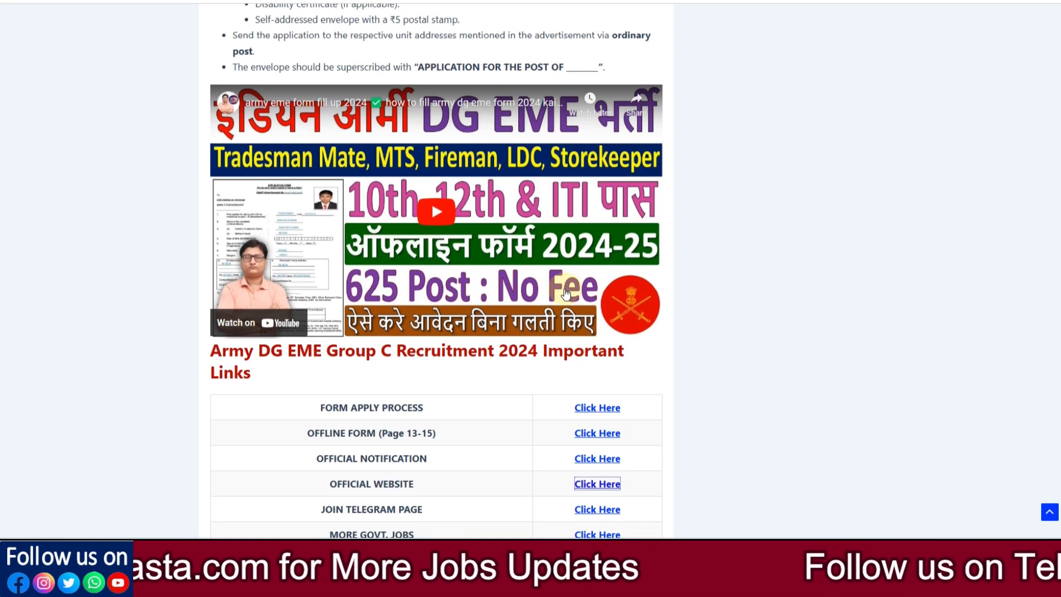
click(597, 314)
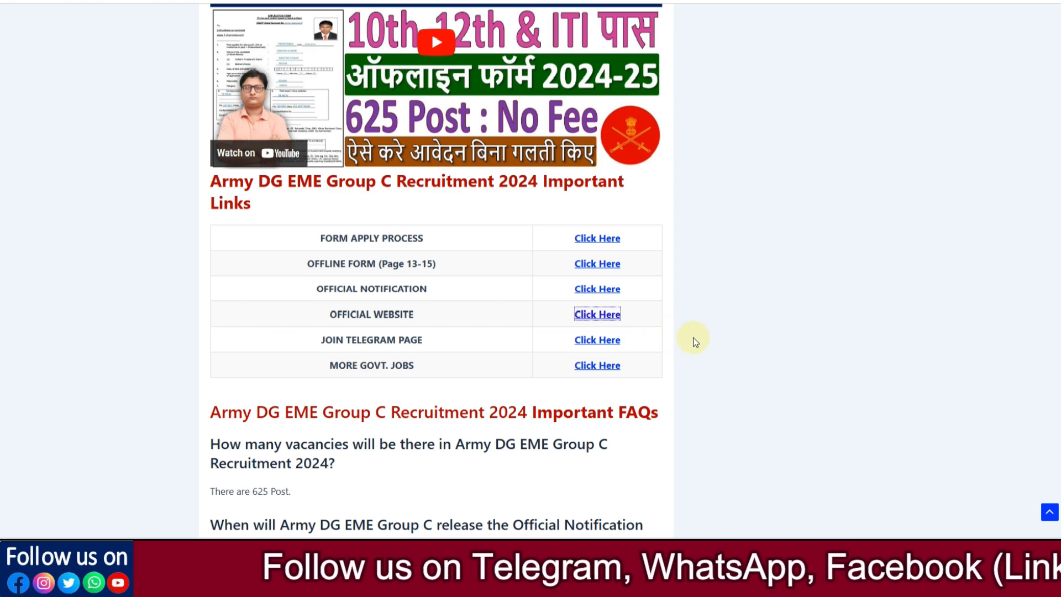
scroll(694, 338, up, 2)
scroll(689, 381, up, 3)
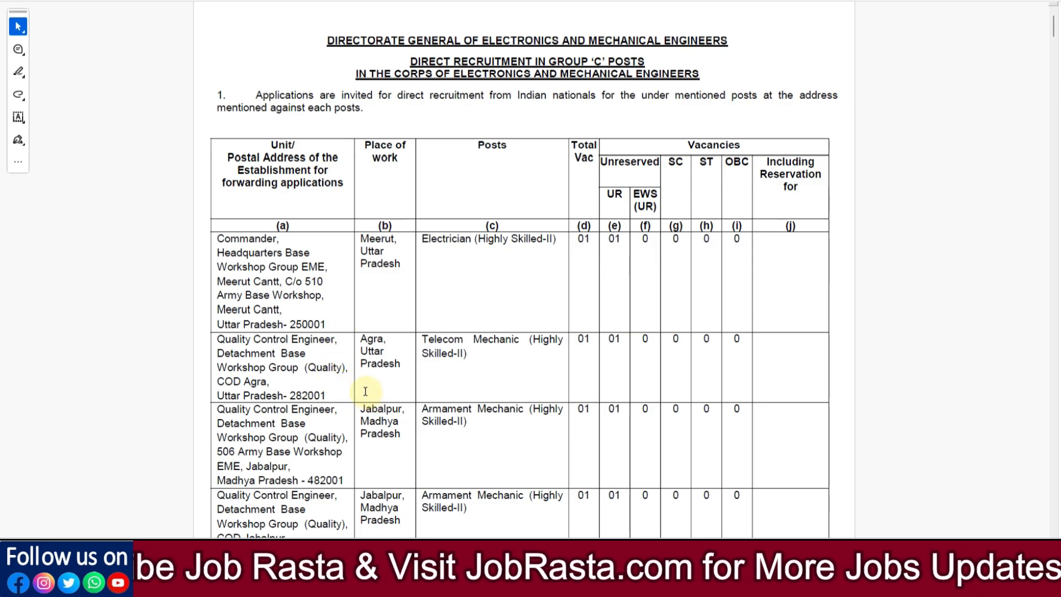
- Examine the postal addresses, places of work and posts at the start of the notification's vacancy table
scroll(492, 289, down, 5)
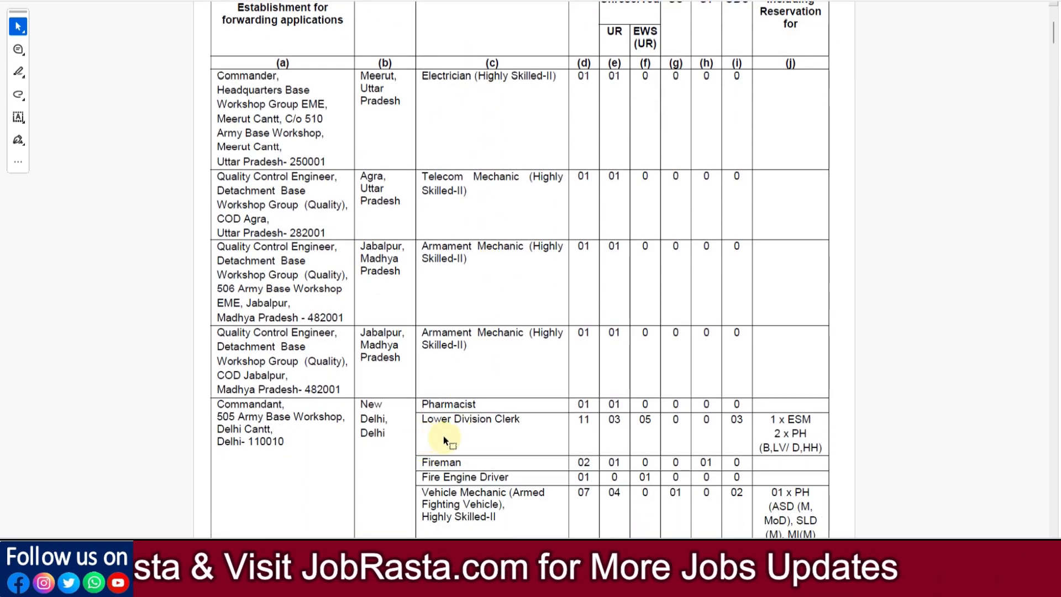
scroll(522, 437, down, 2)
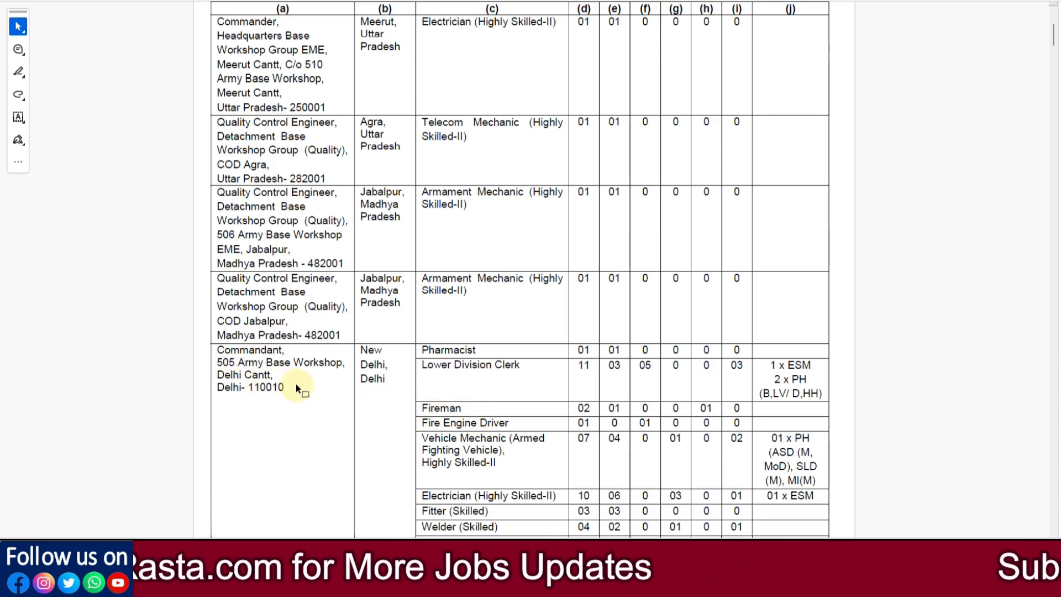
scroll(301, 308, up, 6)
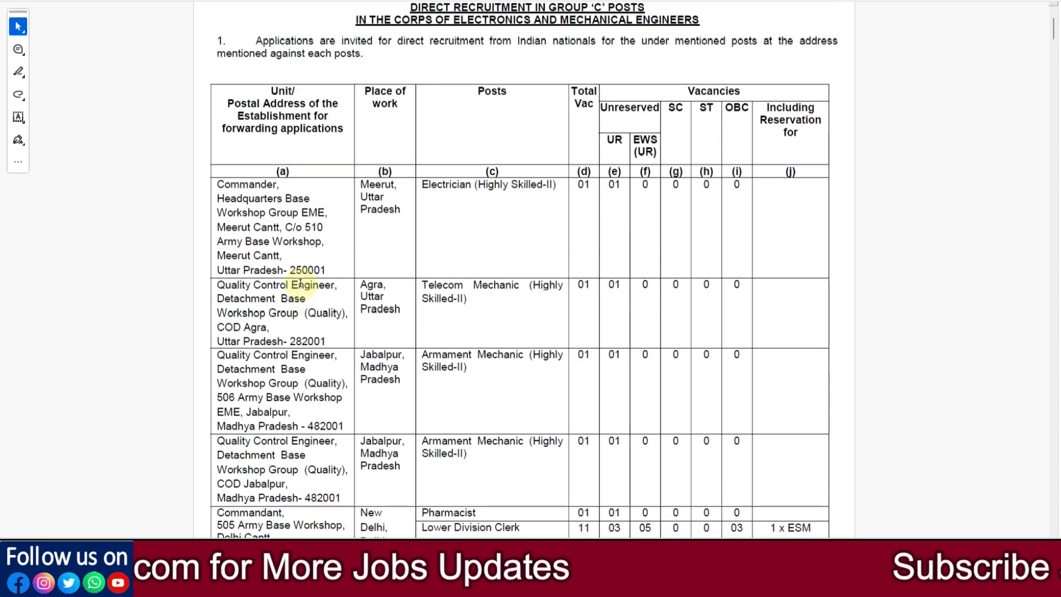
scroll(393, 323, up, 2)
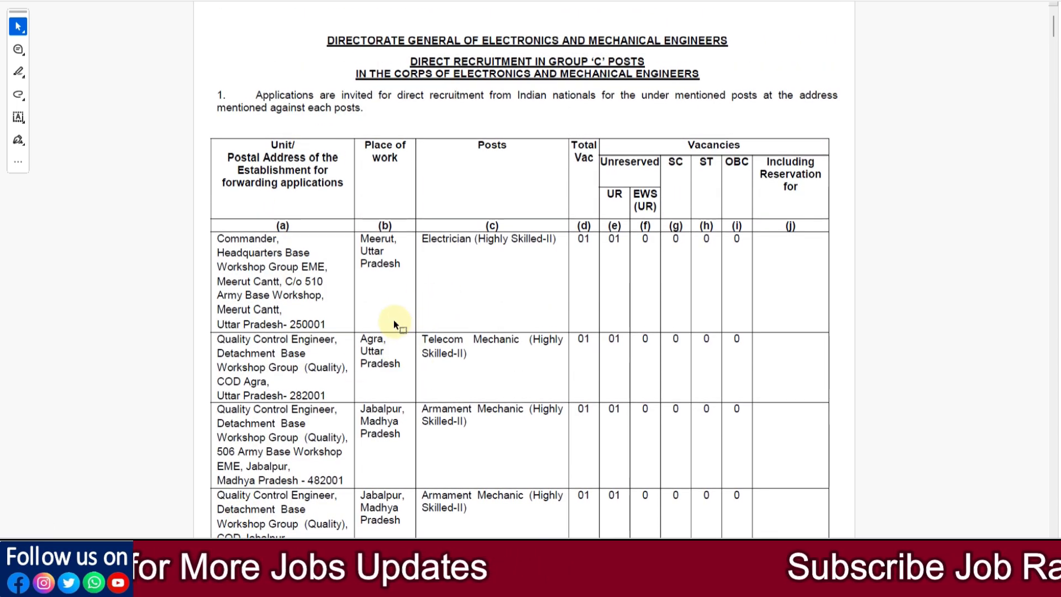
scroll(465, 244, down, 2)
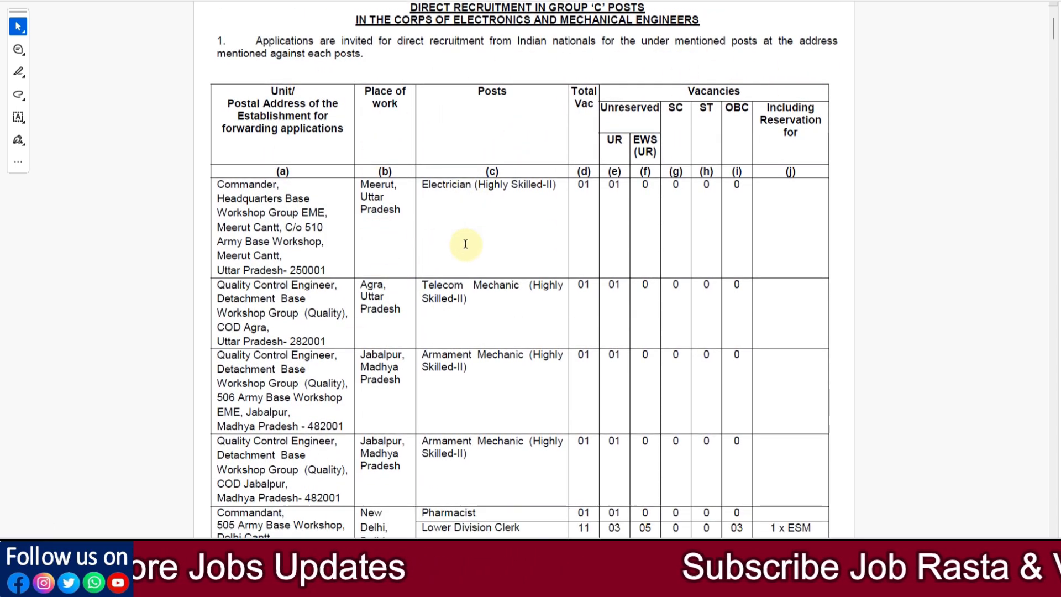
- Look through the remaining units in the vacancy table and go to the blank Application Form page
scroll(465, 243, down, 20)
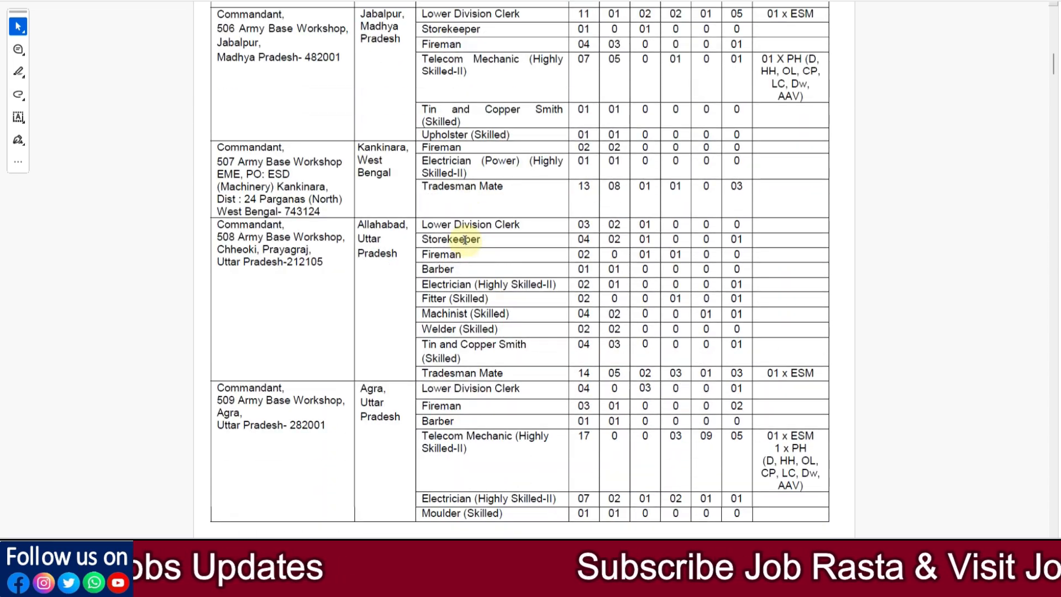
scroll(466, 239, down, 20)
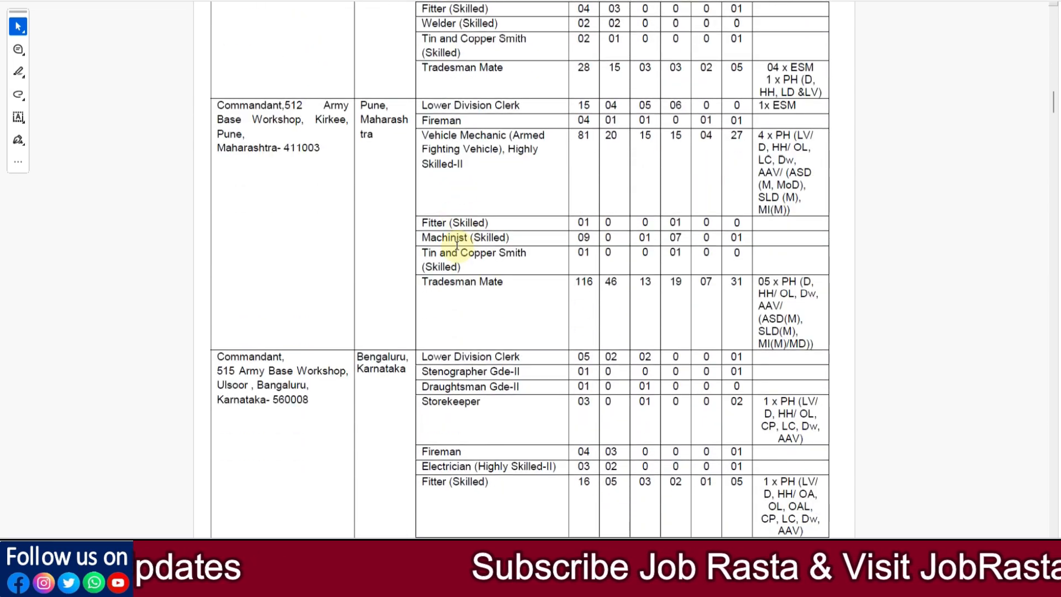
scroll(456, 243, down, 20)
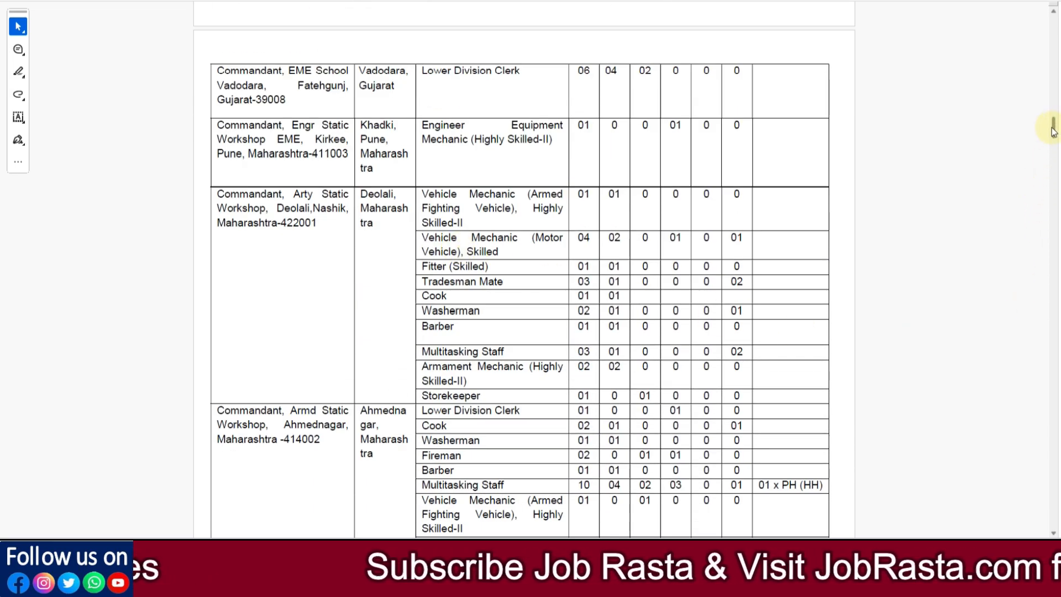
drag(1053, 131, 1035, 441)
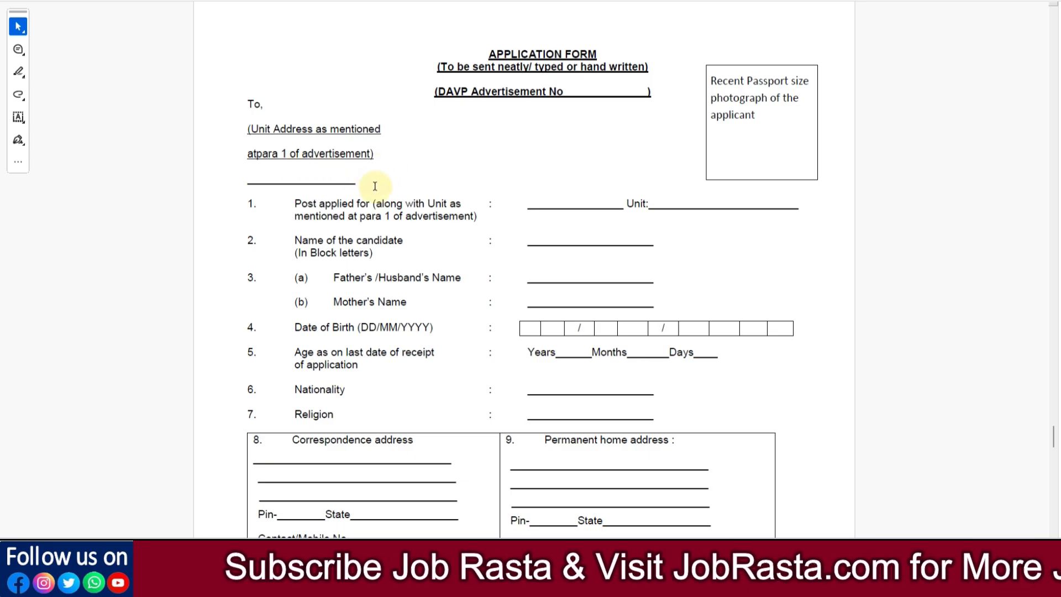
- Return to the start of the notification's vacancy table to check the unit addresses for forwarding applications
drag(1053, 439, 1035, 43)
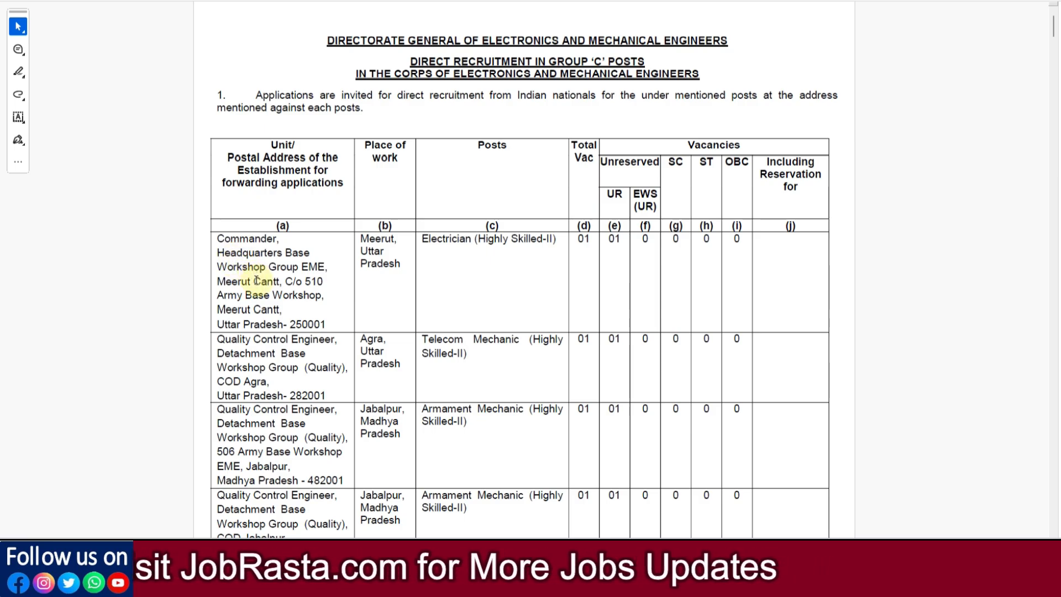
scroll(249, 280, down, 2)
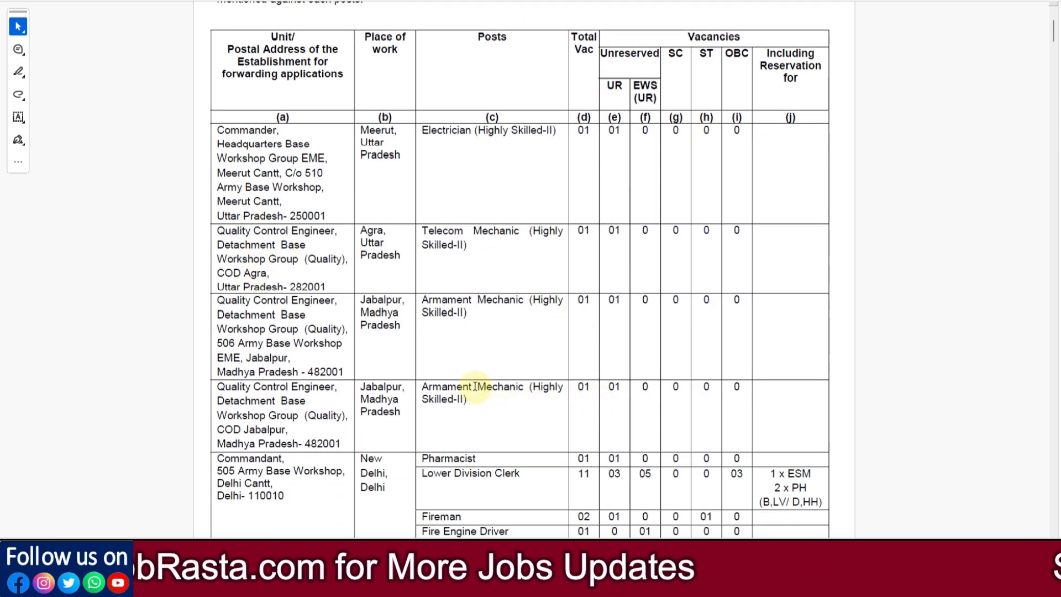
- Find the 505 Army Base Workshop row in the vacancy table and select its full unit address
scroll(385, 318, down, 1)
scroll(457, 463, down, 2)
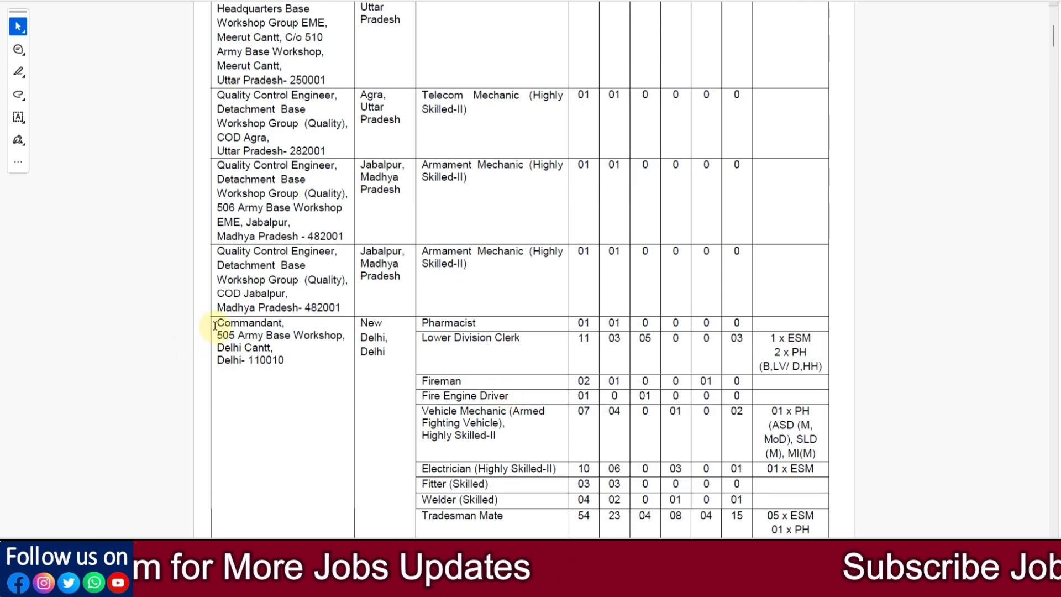
drag(217, 323, 284, 361)
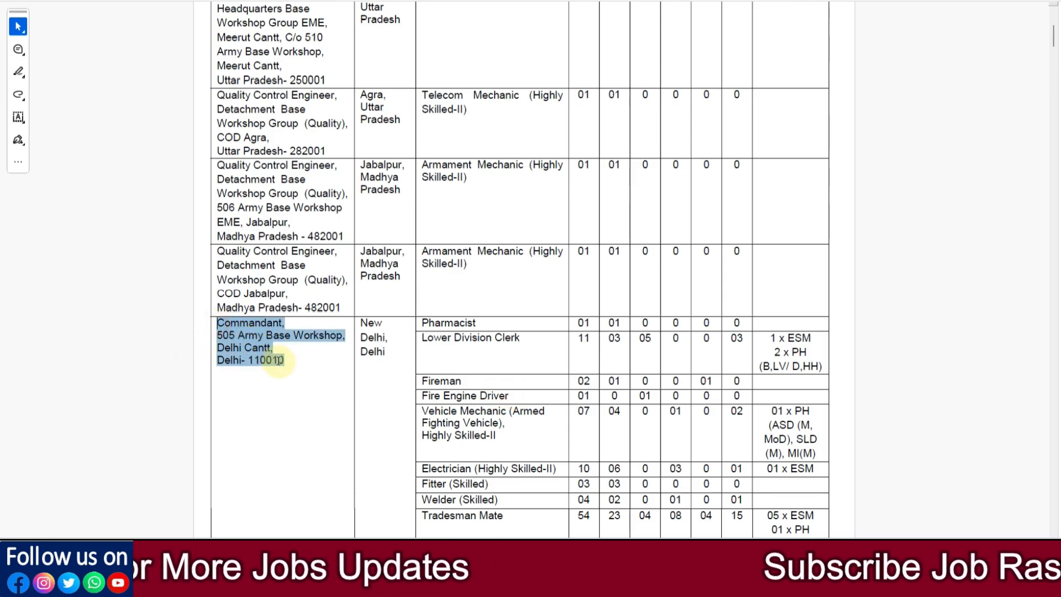
click(319, 362)
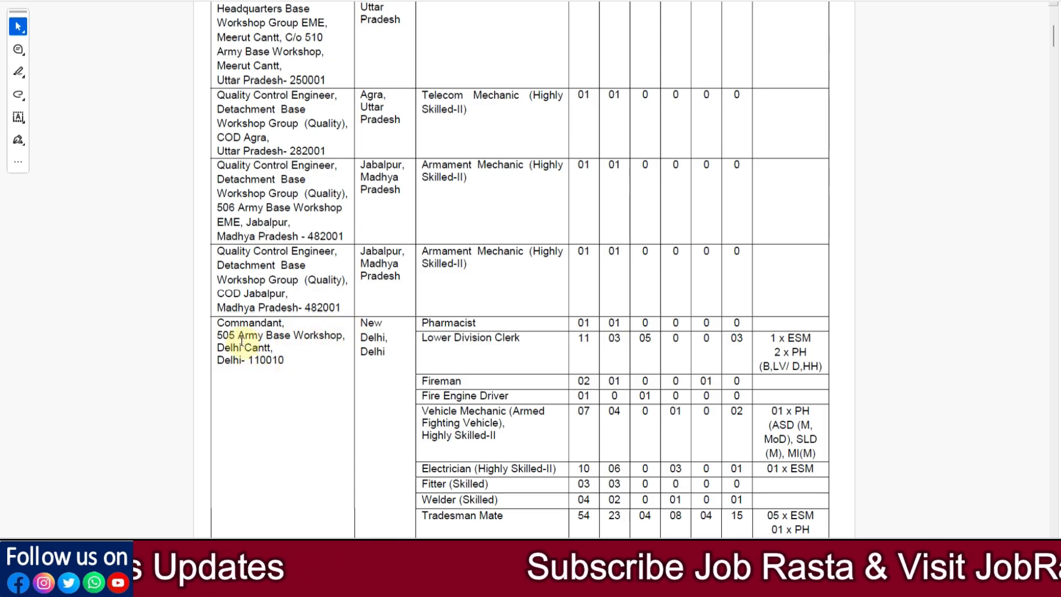
drag(219, 319, 288, 361)
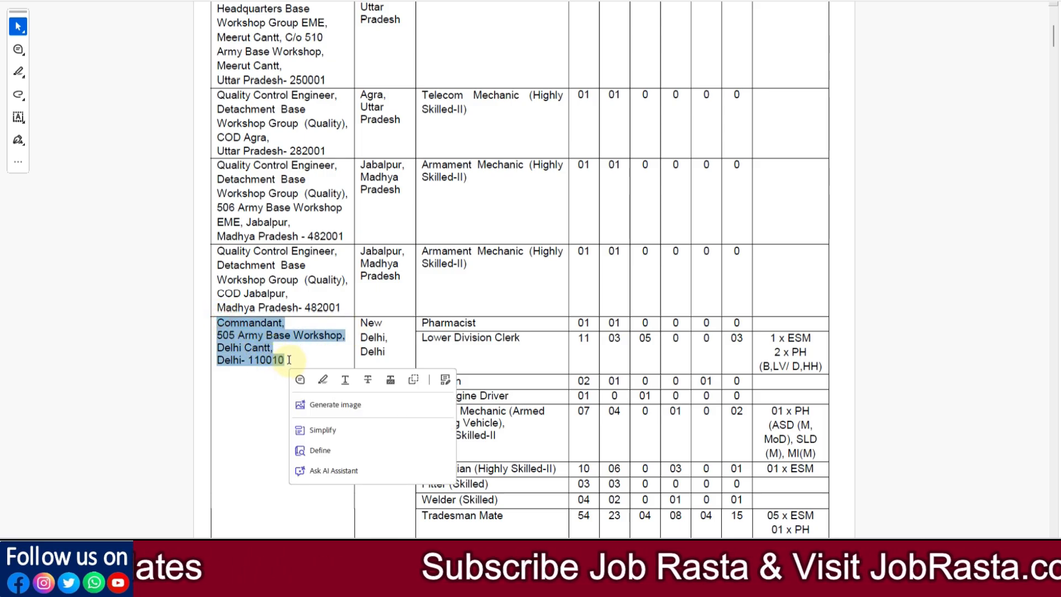
- Go to the Application Form page and handwrite a sample date of birth in the item 4 boxes
drag(1053, 36, 1054, 439)
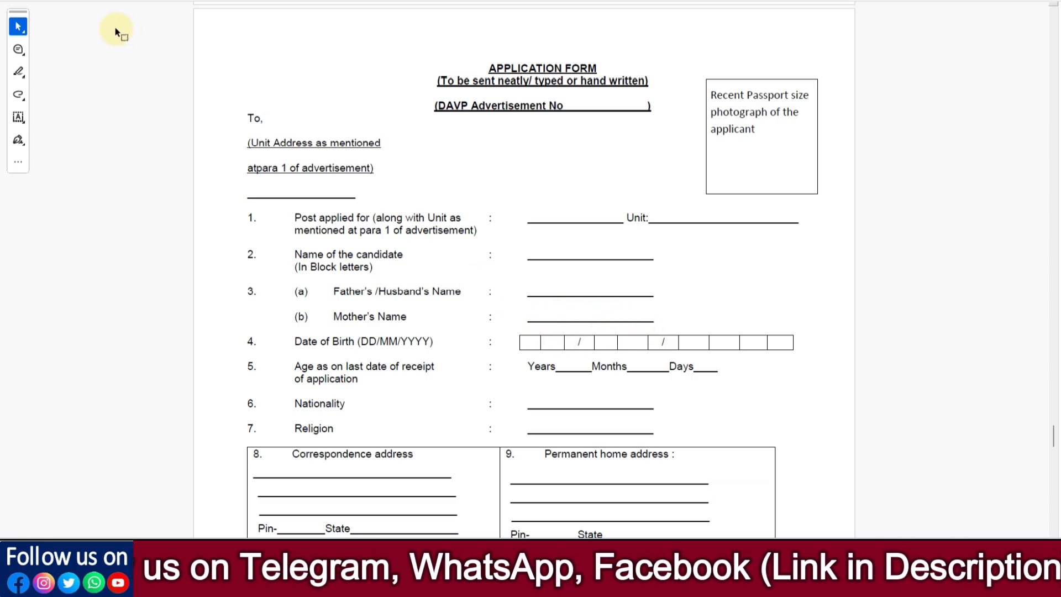
click(19, 94)
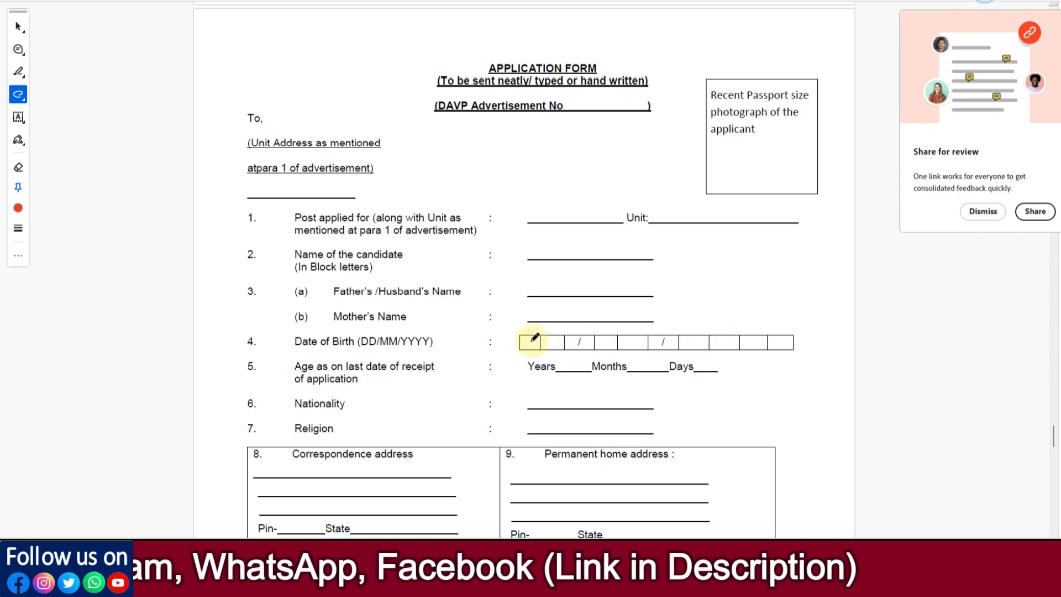
mouse_move(529, 338)
mouse_down()
mouse_move(722, 349)
mouse_move(779, 341)
mouse_up()
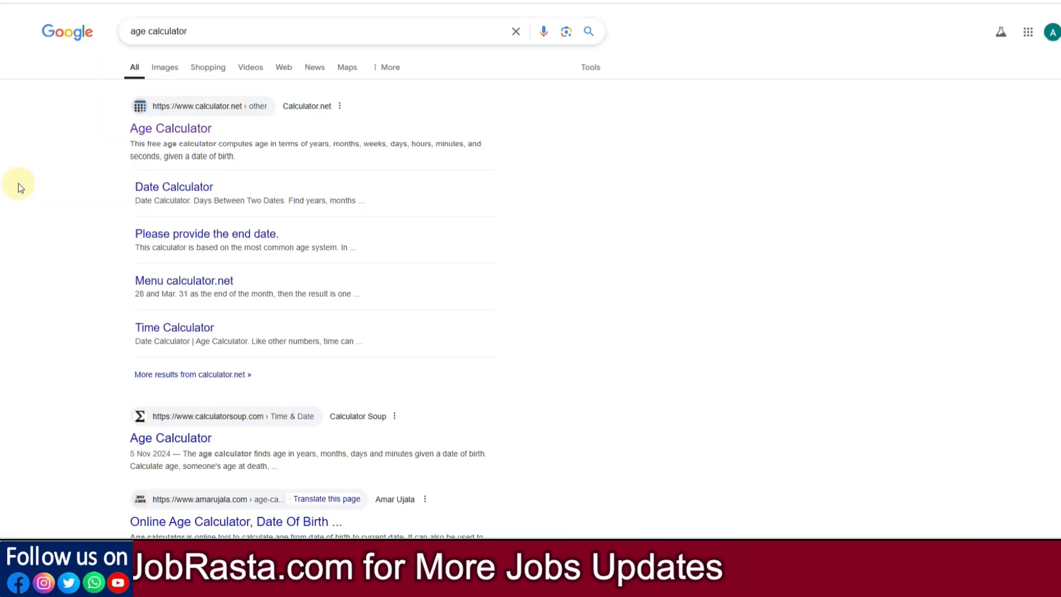
- Open the Calculator.net Age Calculator, set the age-at date to Jan 17, 2024, and check the last application date on the recruitment page
click(193, 129)
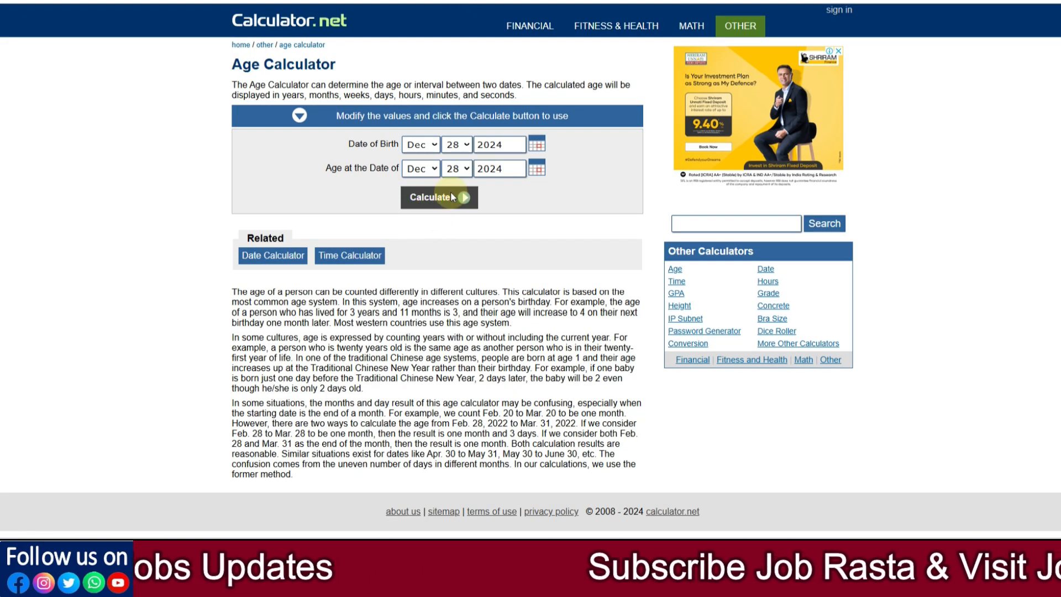
click(435, 169)
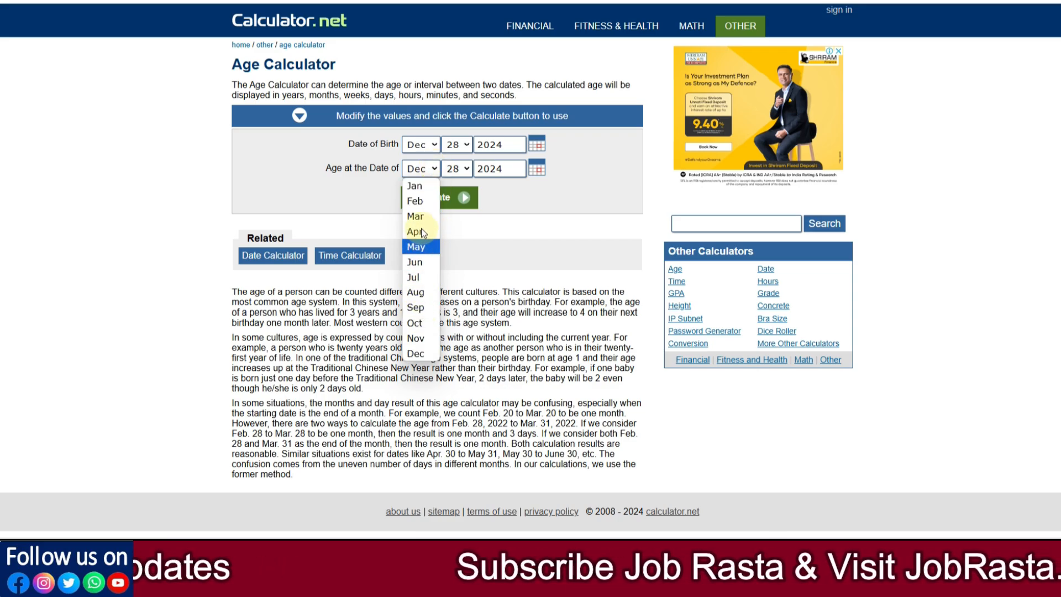
click(420, 185)
click(451, 169)
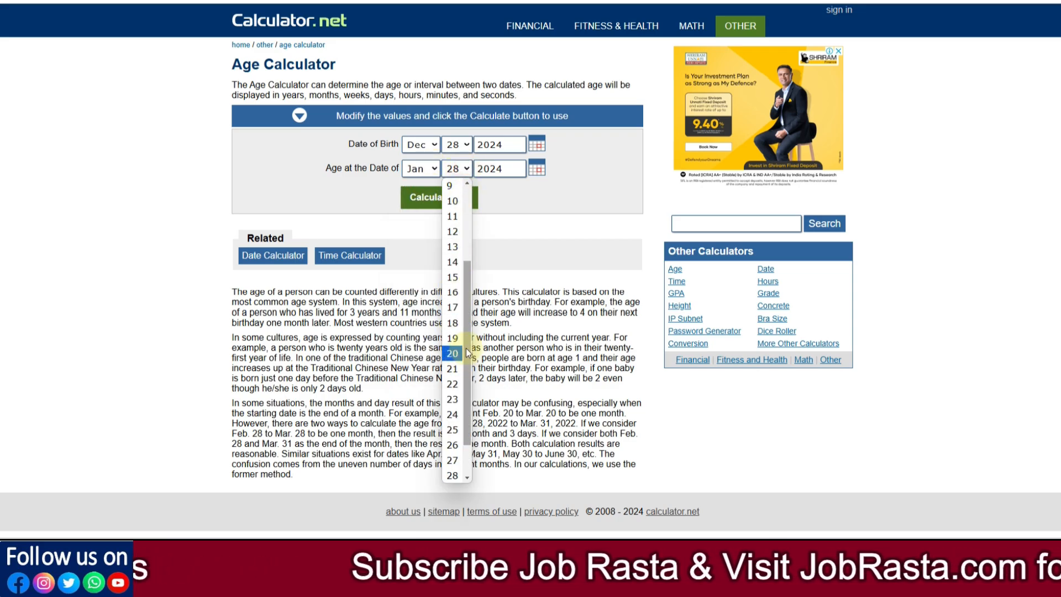
click(453, 307)
click(509, 170)
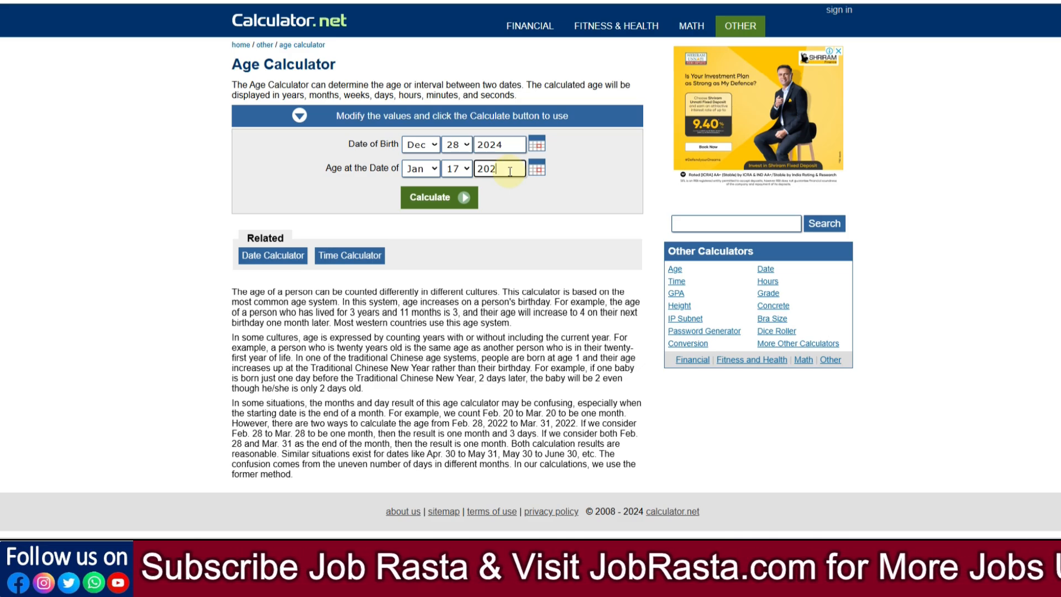
click(332, 1)
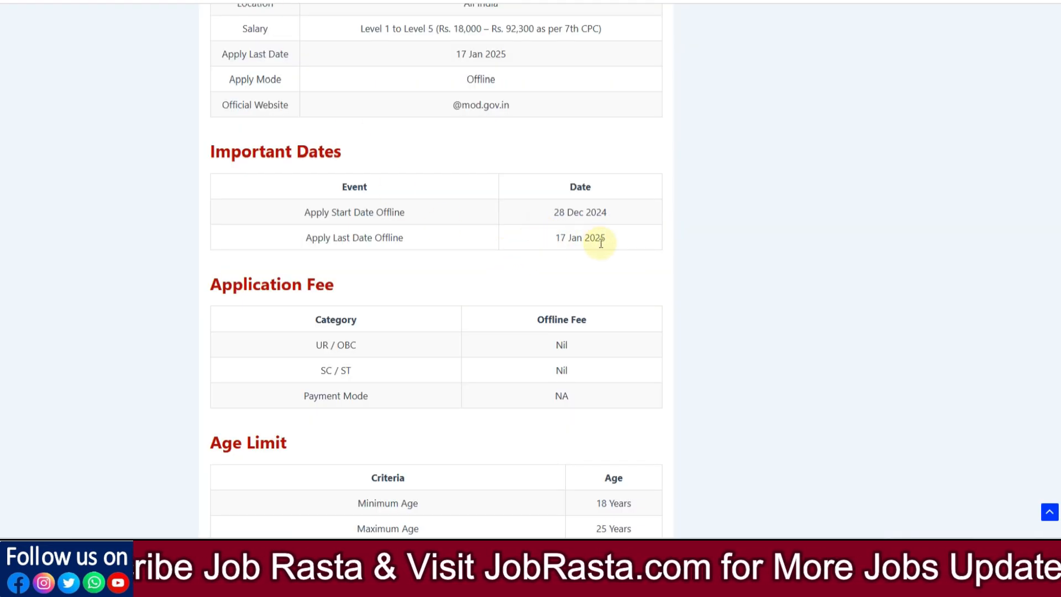
click(409, 1)
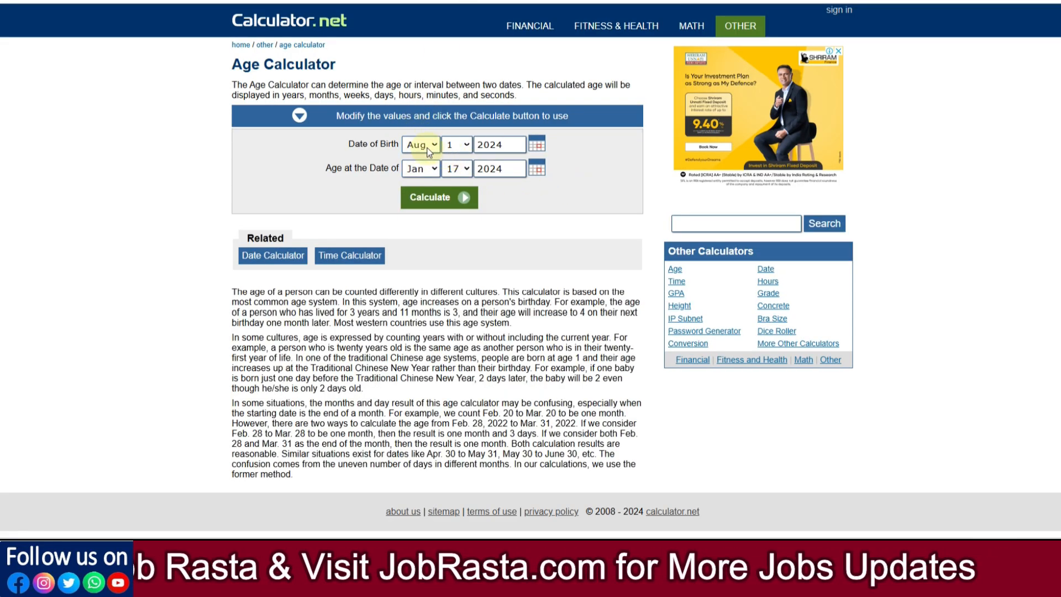
- Enter the sample date of birth in the Age Calculator and calculate the age
click(433, 143)
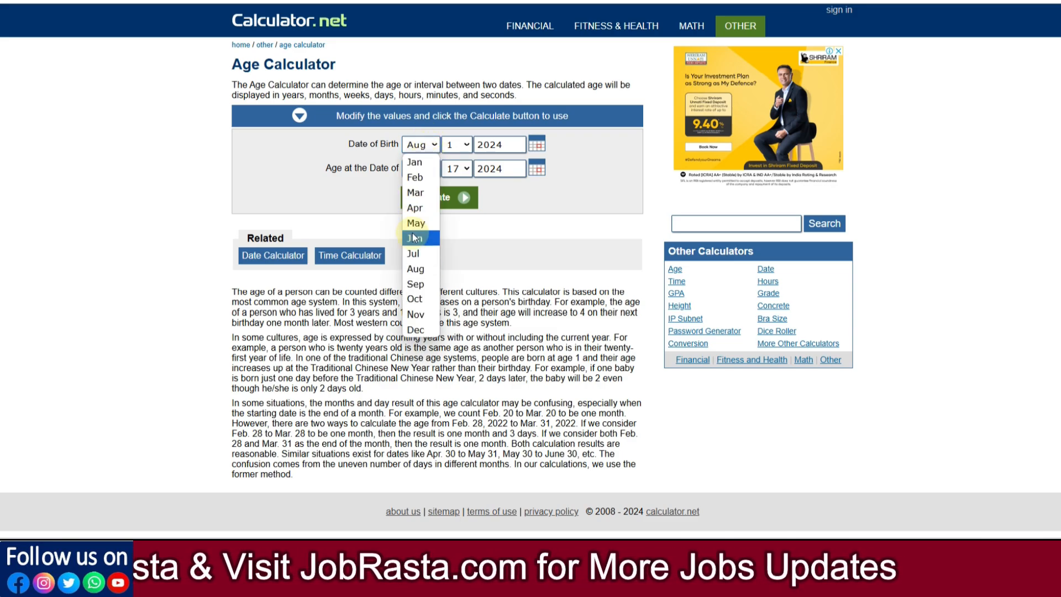
click(415, 268)
click(460, 145)
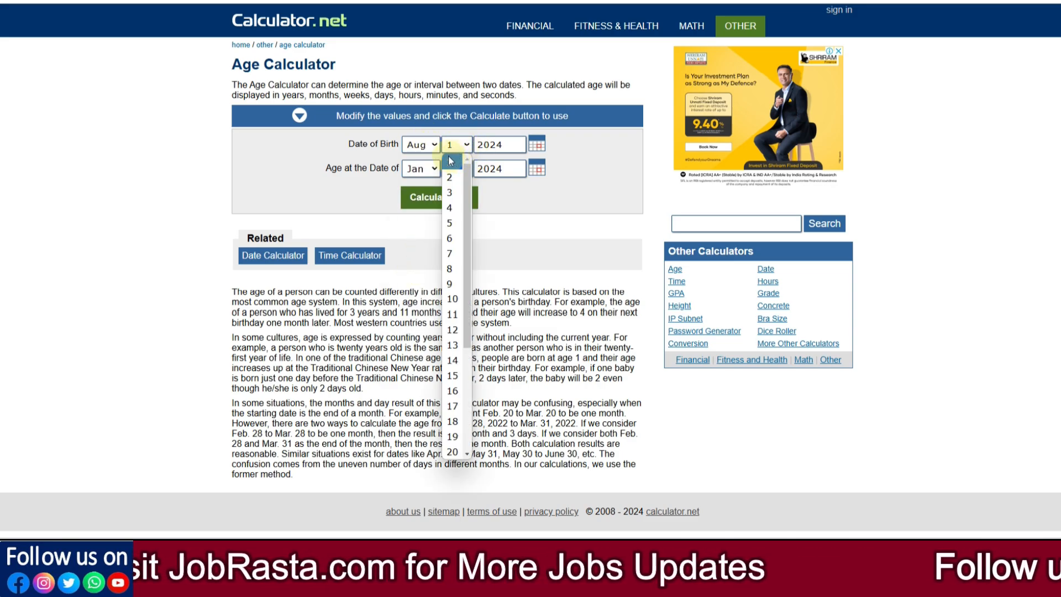
click(451, 160)
click(508, 146)
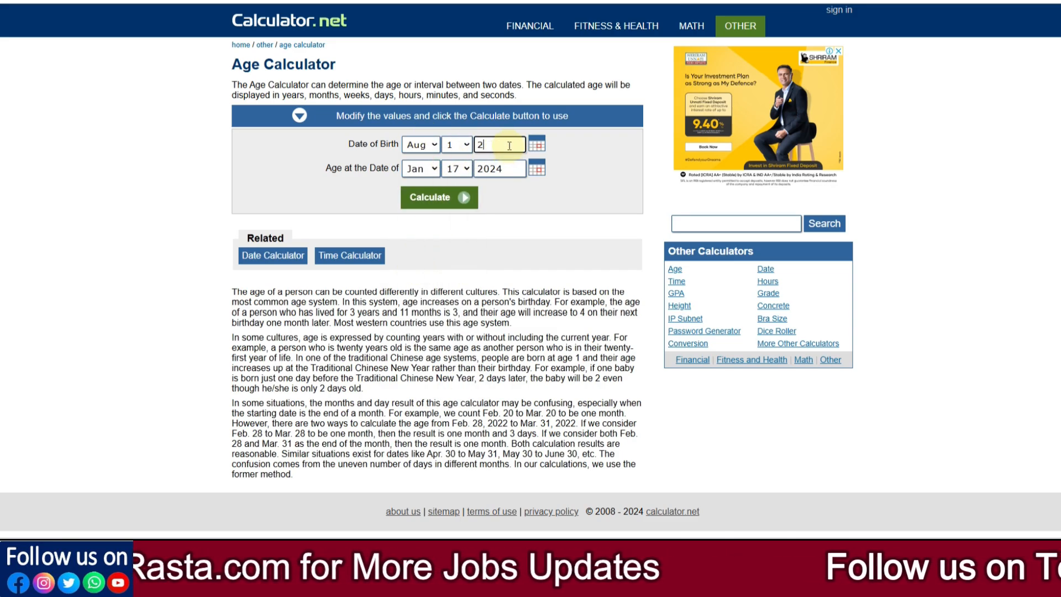
text(2000)
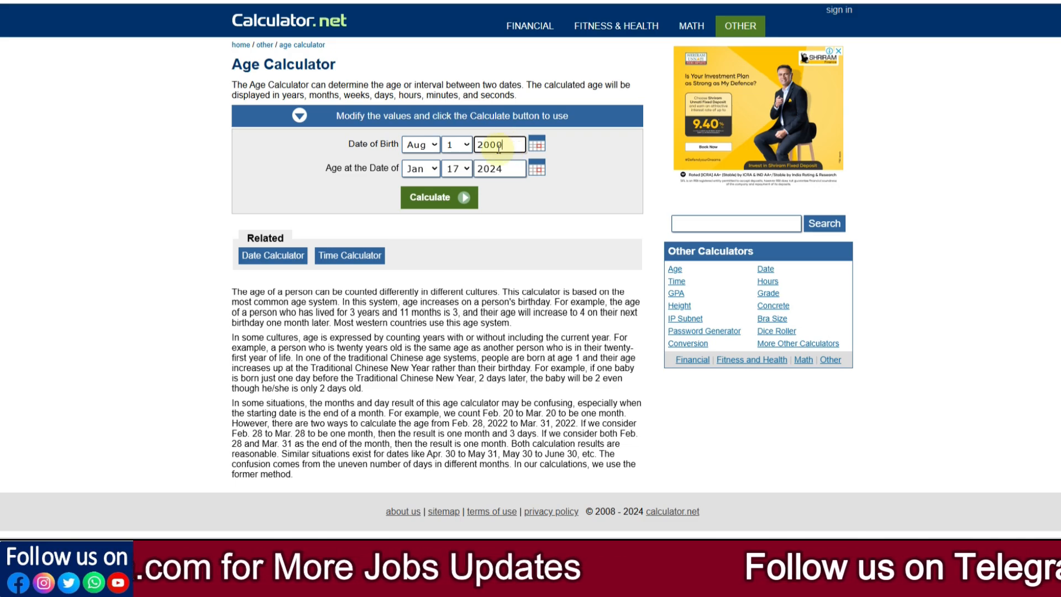
click(468, 197)
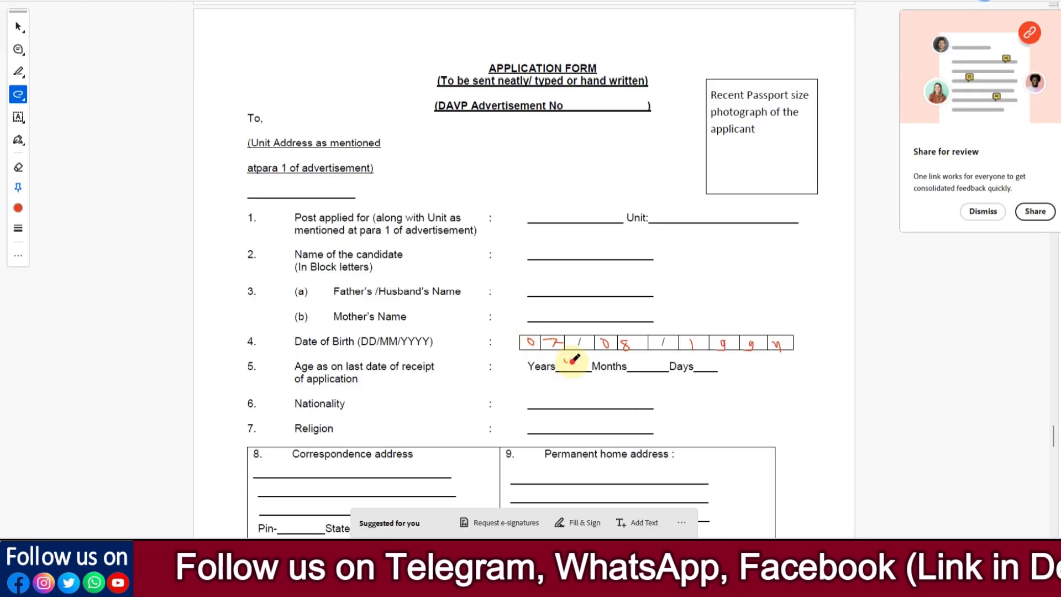
- Handwrite the age in item 5 of the application form as 24 years, 0 months and 07 days
drag(574, 359, 571, 369)
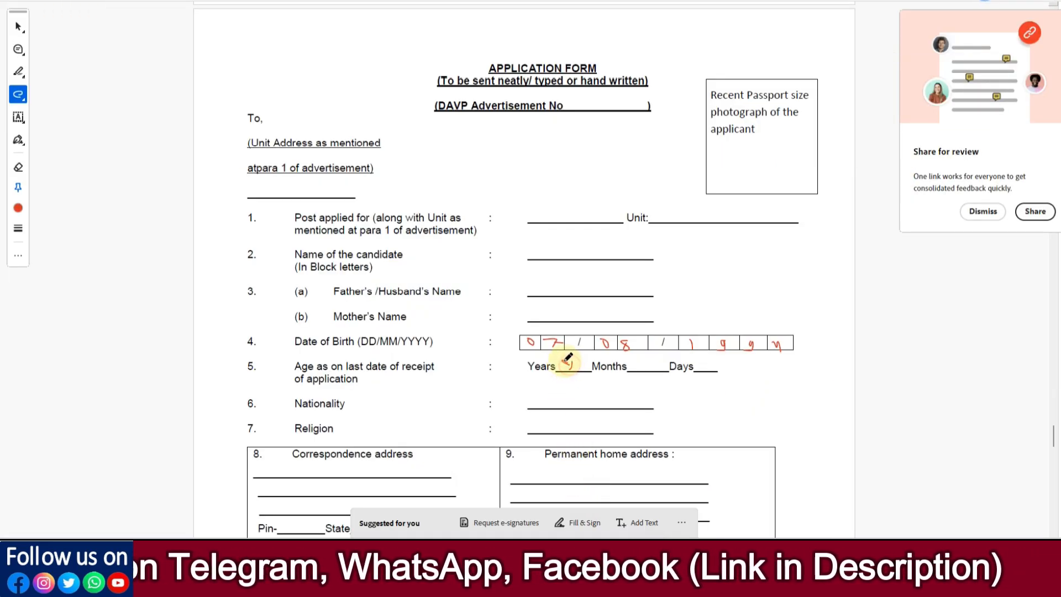
mouse_move(565, 362)
mouse_down()
mouse_move(589, 378)
mouse_move(640, 363)
mouse_up()
drag(704, 364, 718, 374)
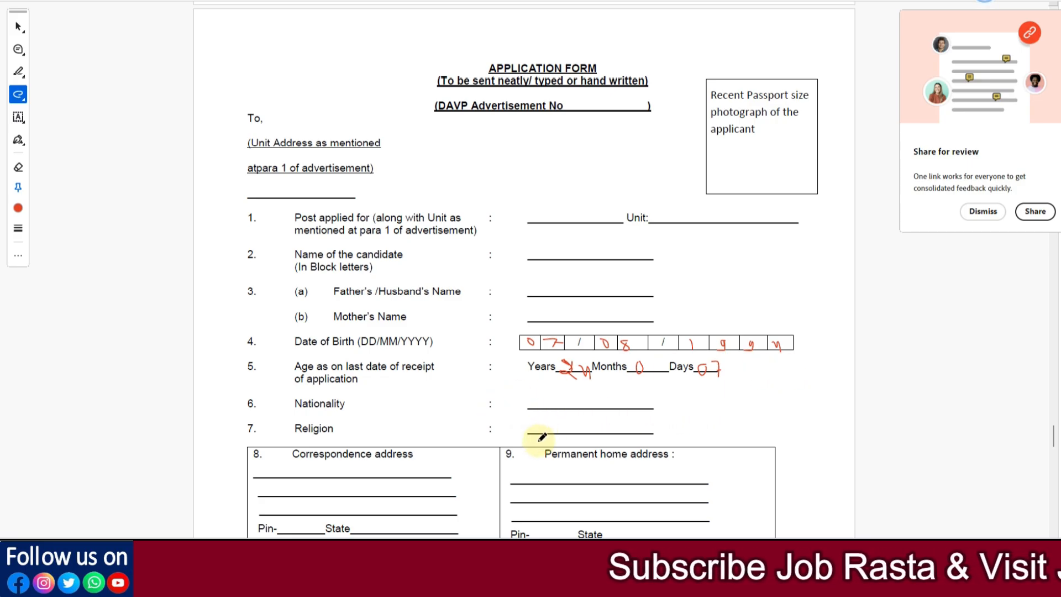
- Dismiss the share-for-review prompt and handwrite UR on the Category line of item 10
scroll(563, 418, down, 4)
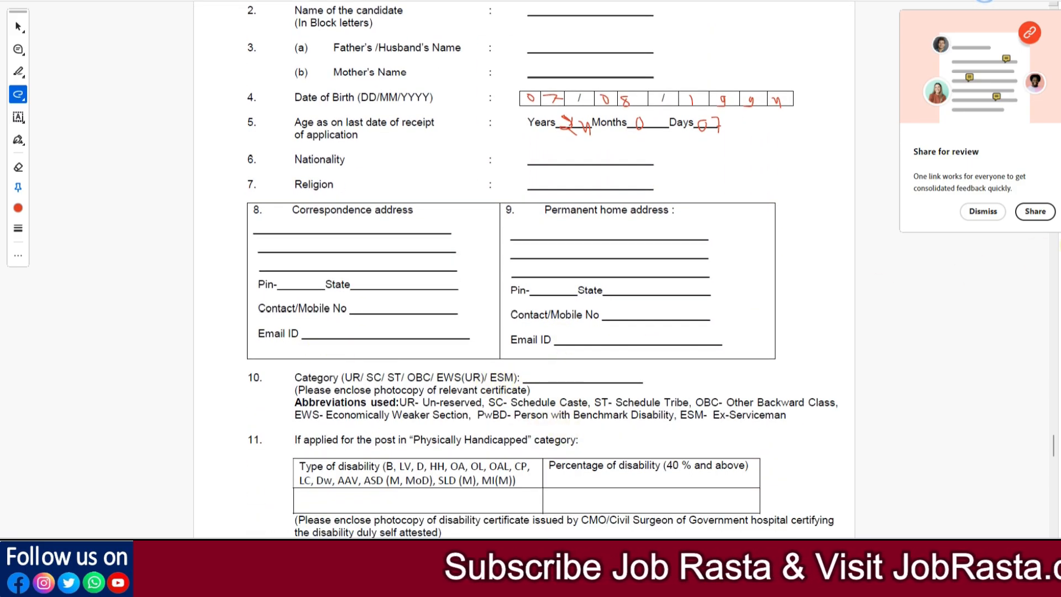
click(997, 212)
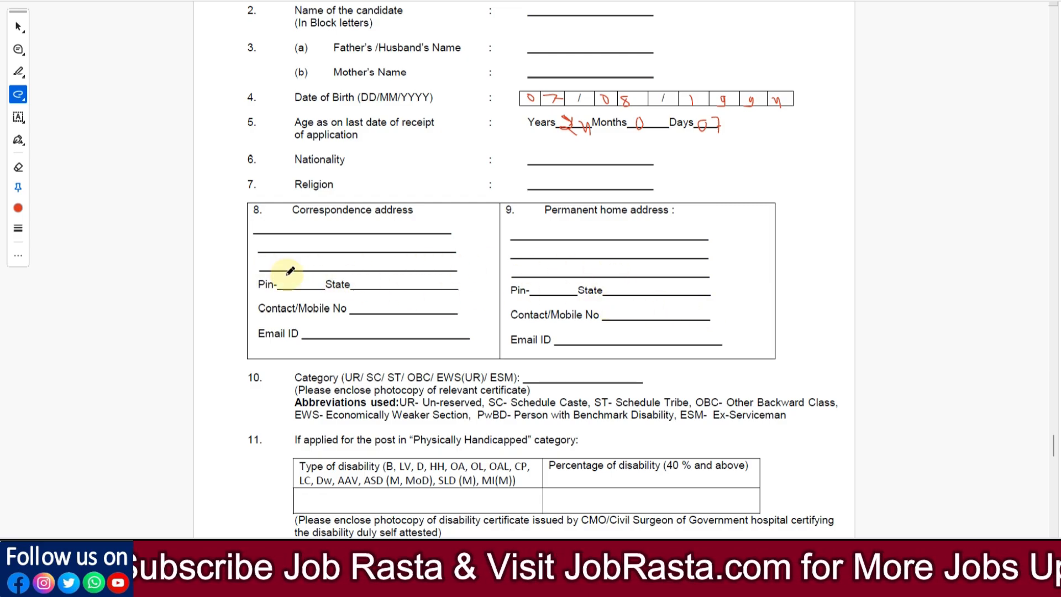
scroll(487, 309, down, 1)
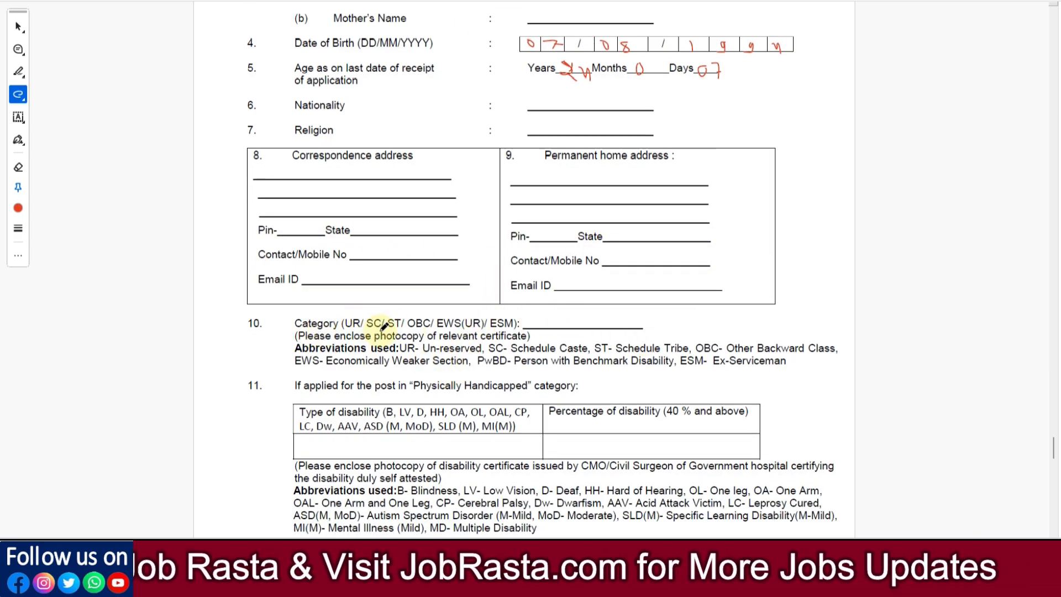
drag(530, 318, 551, 329)
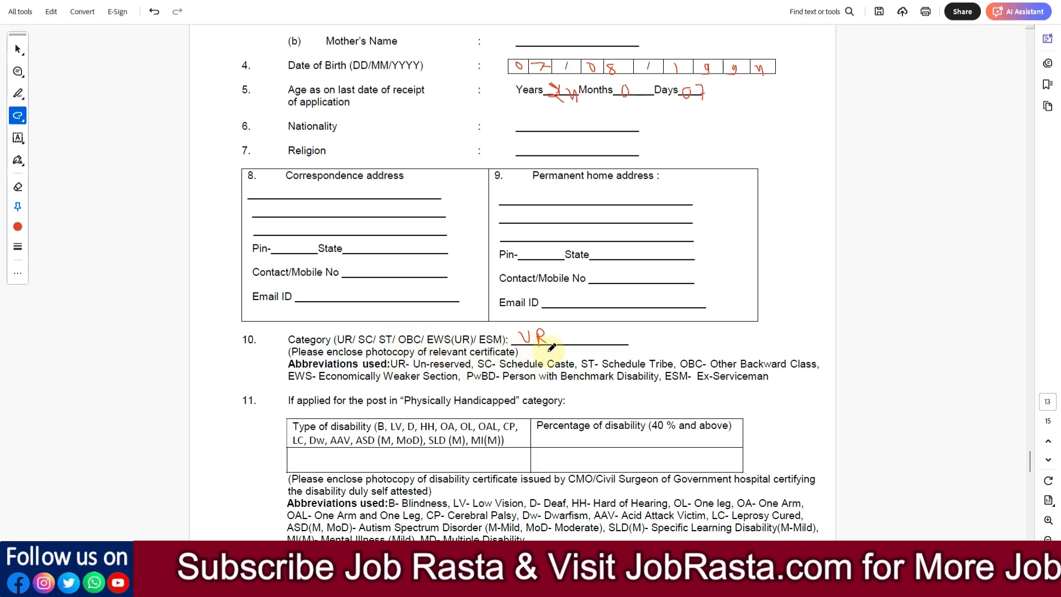
- Handwrite 10, 12 and a short mark in the first three Name of examination rows of the educational qualifications table
scroll(546, 347, down, 2)
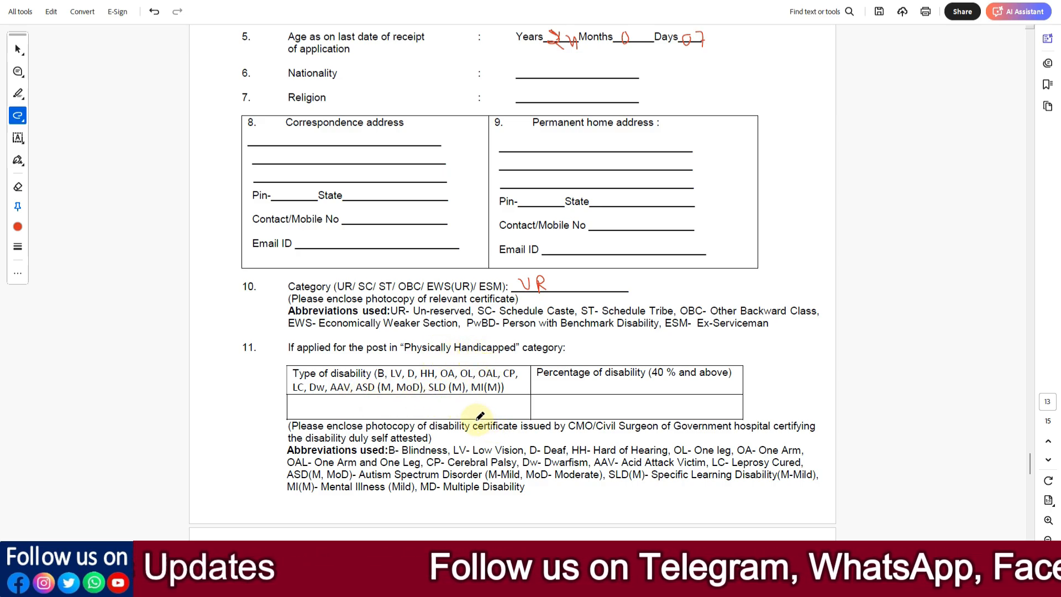
scroll(480, 416, down, 8)
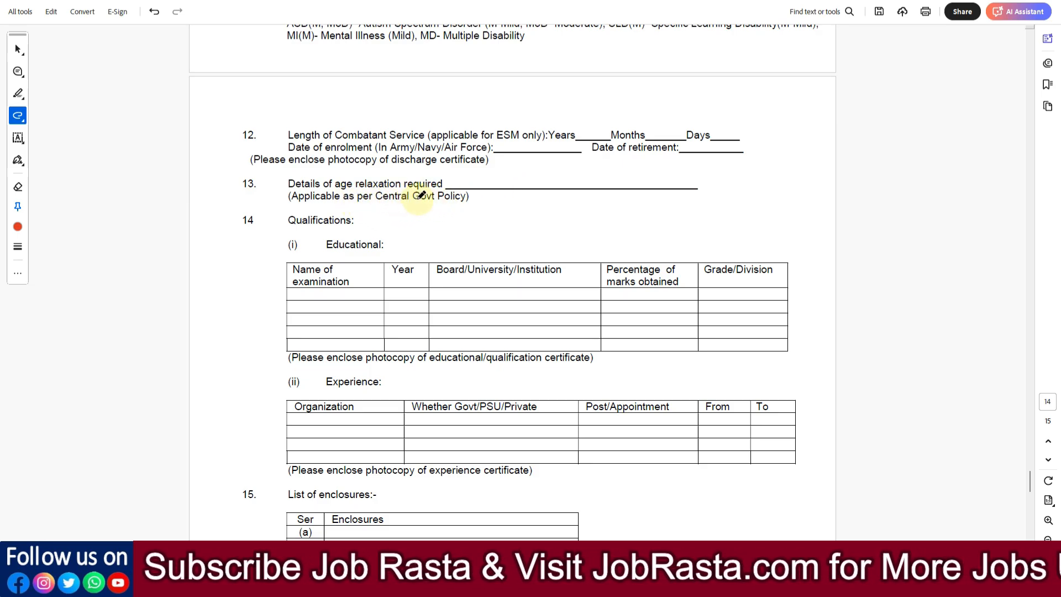
scroll(324, 230, down, 2)
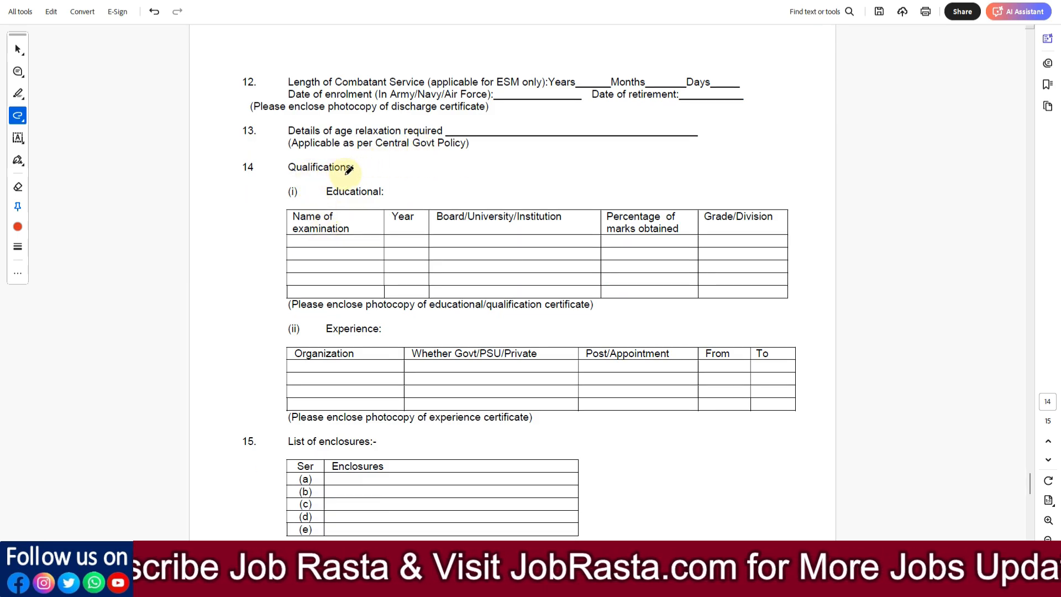
mouse_move(323, 238)
mouse_down()
mouse_move(341, 254)
mouse_move(332, 270)
mouse_up()
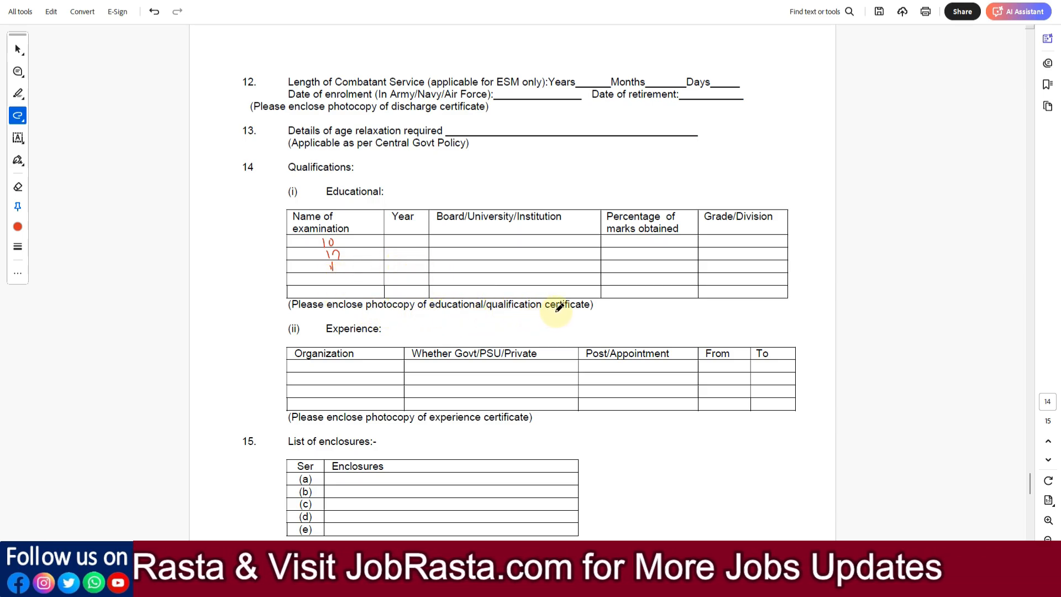
- Examine the form's experience, list of enclosures, identity proof and declaration sections
scroll(372, 325, down, 3)
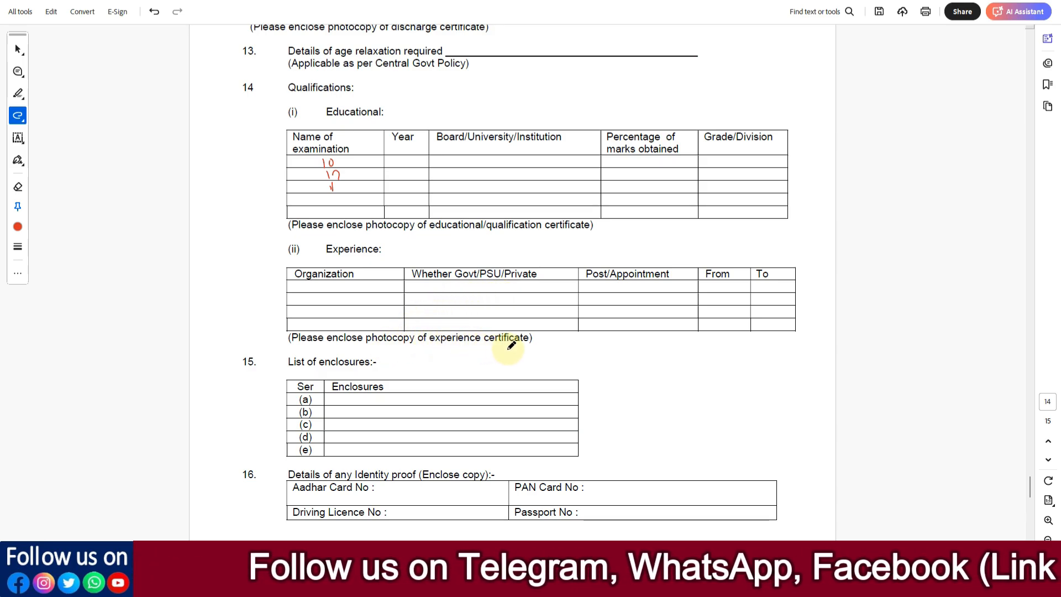
scroll(512, 345, down, 4)
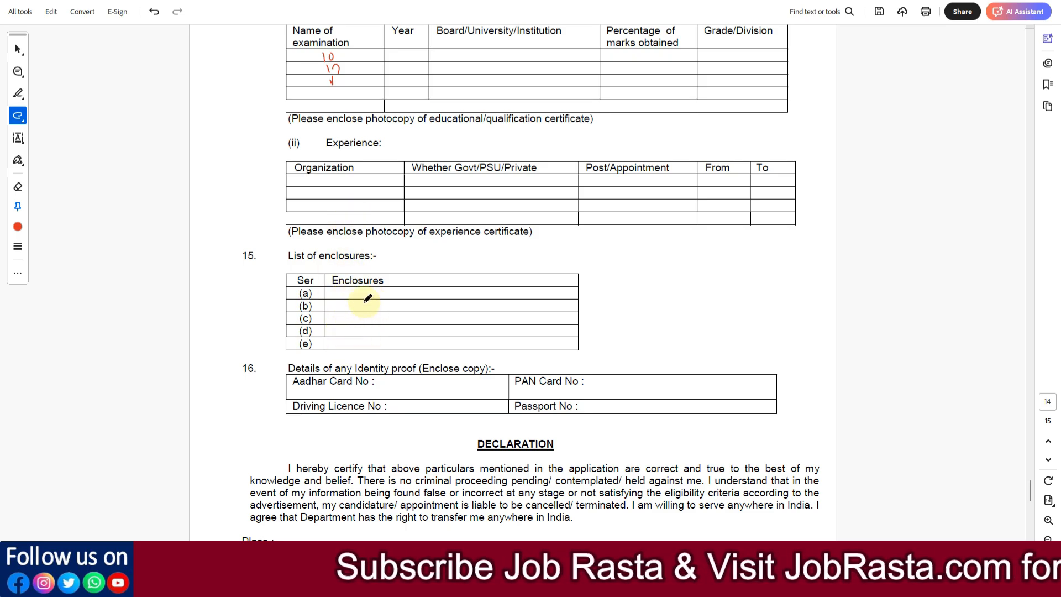
scroll(364, 338, down, 3)
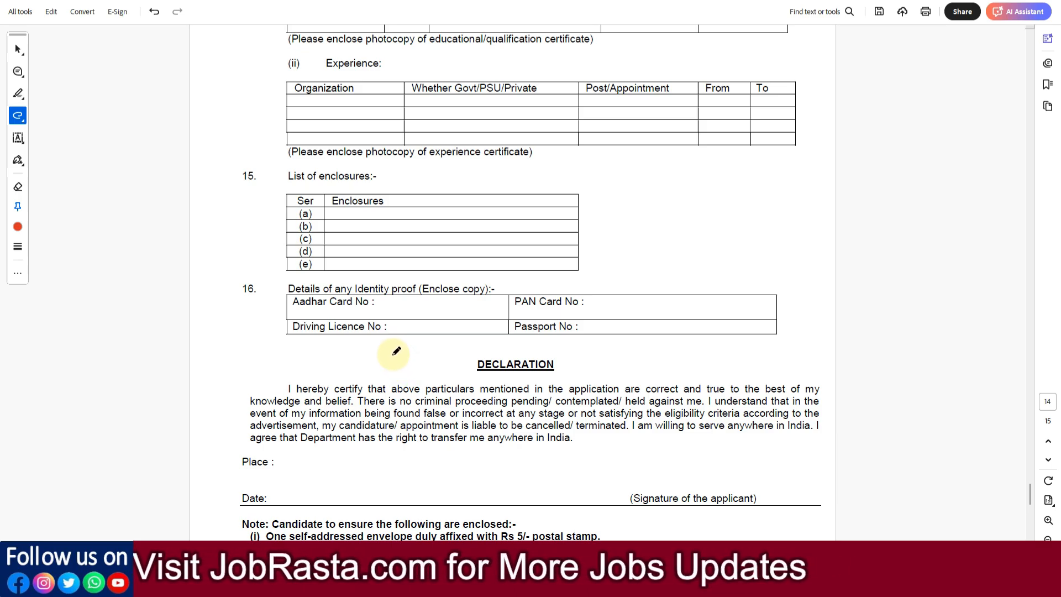
scroll(397, 351, down, 2)
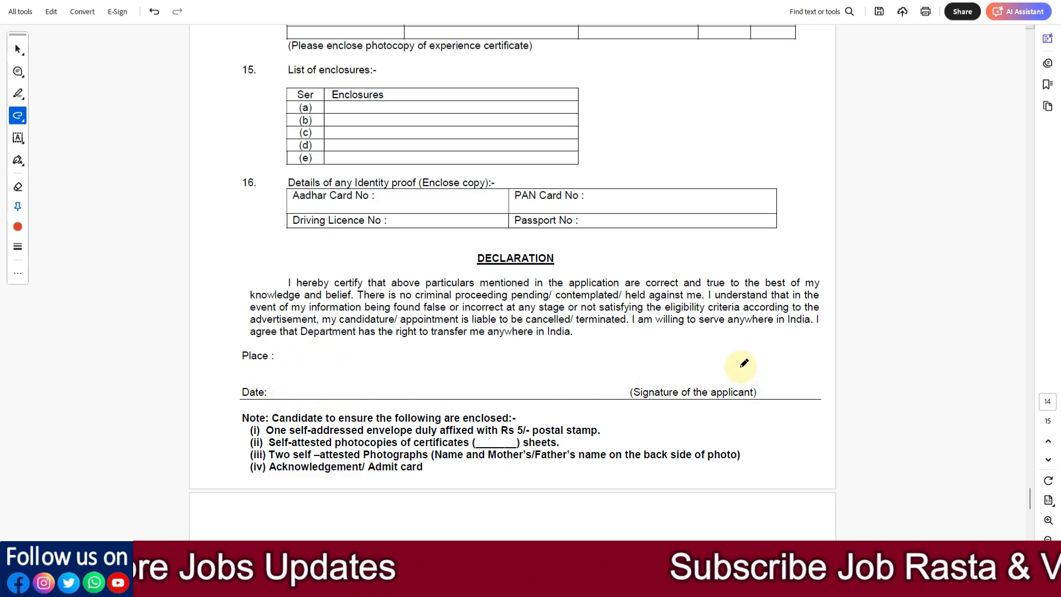
- Sketch a small box by hand below the note on required enclosures and continue to the Acknowledgement / Admit Card page
scroll(744, 363, down, 3)
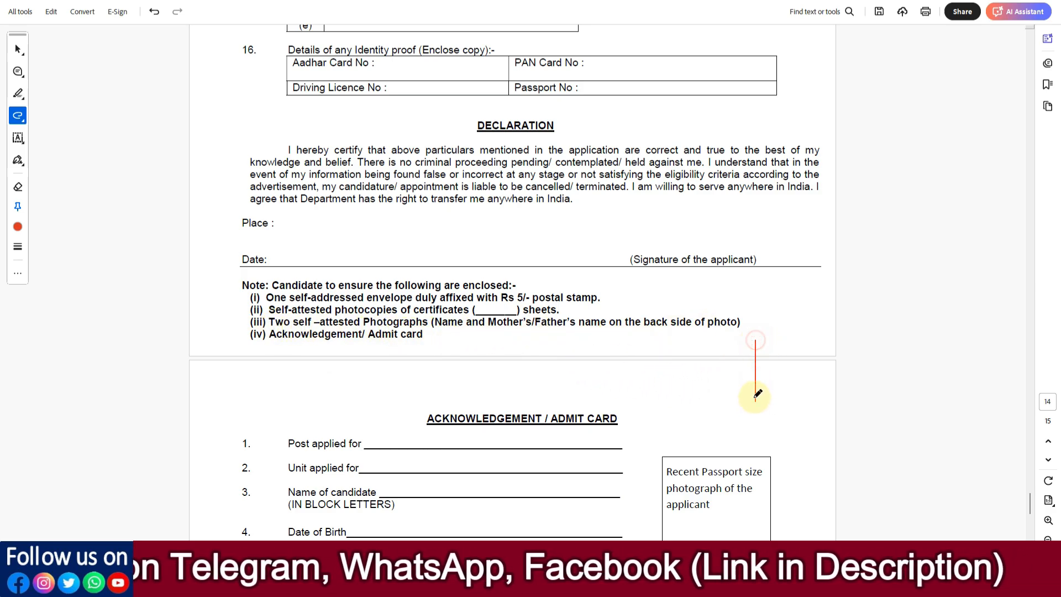
mouse_move(754, 345)
mouse_down()
mouse_move(779, 339)
mouse_move(759, 351)
mouse_up()
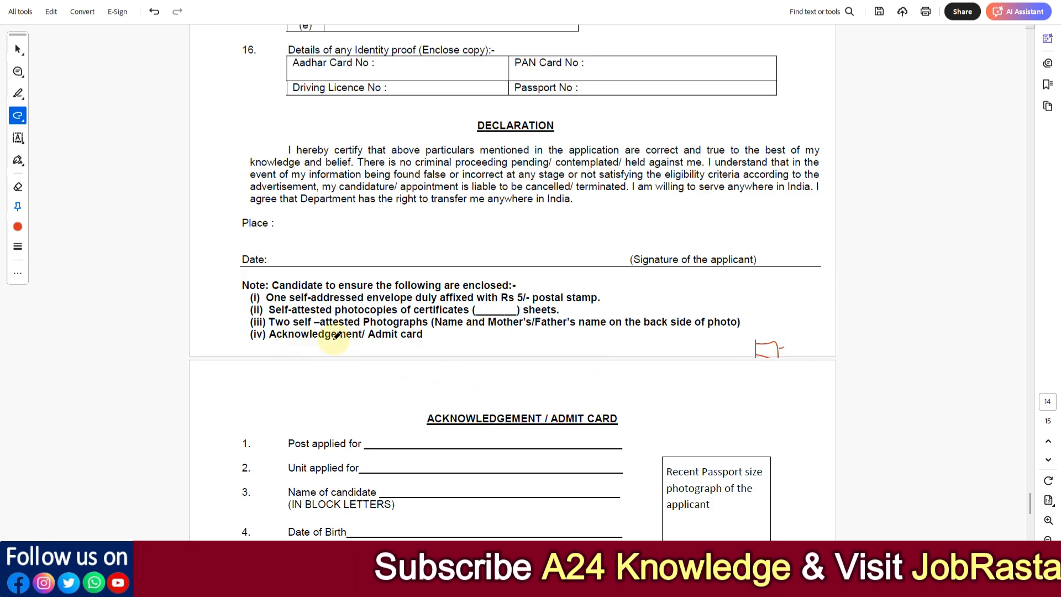
scroll(547, 417, down, 3)
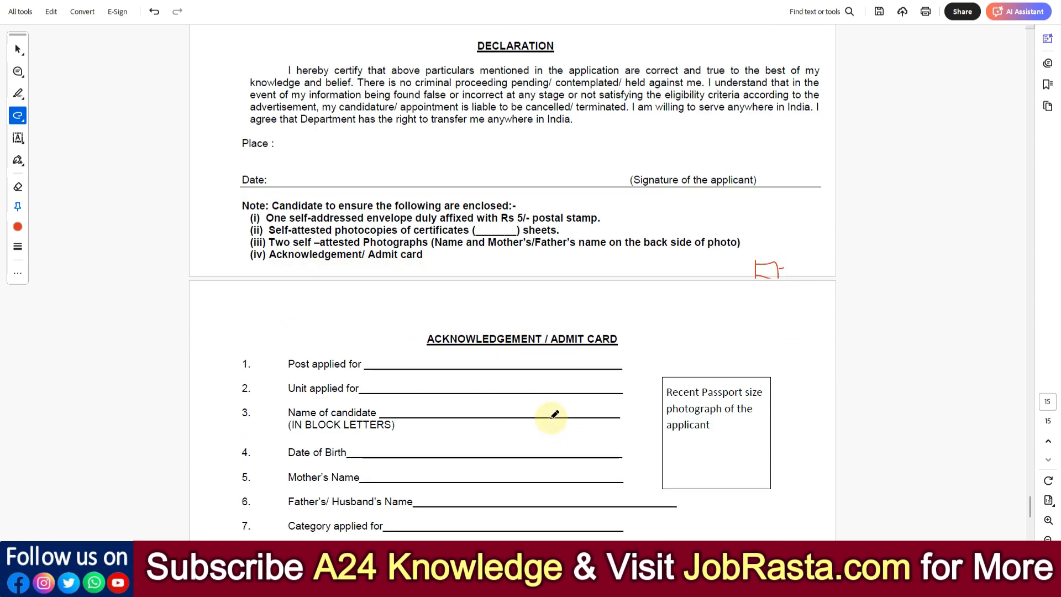
- Sketch a large envelope and a smaller one by hand between the declaration's Place and Date lines, adding address lines and a stamp on the smaller
scroll(581, 359, down, 1)
scroll(516, 365, up, 2)
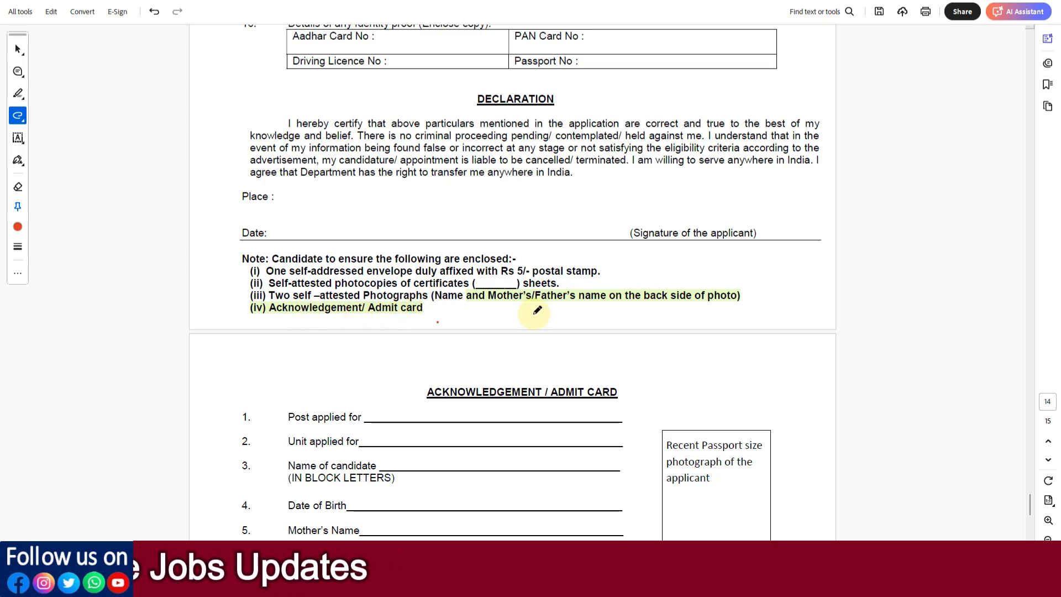
mouse_move(408, 197)
mouse_down()
mouse_move(412, 218)
mouse_move(413, 196)
mouse_move(458, 197)
mouse_move(459, 220)
mouse_move(409, 220)
mouse_up()
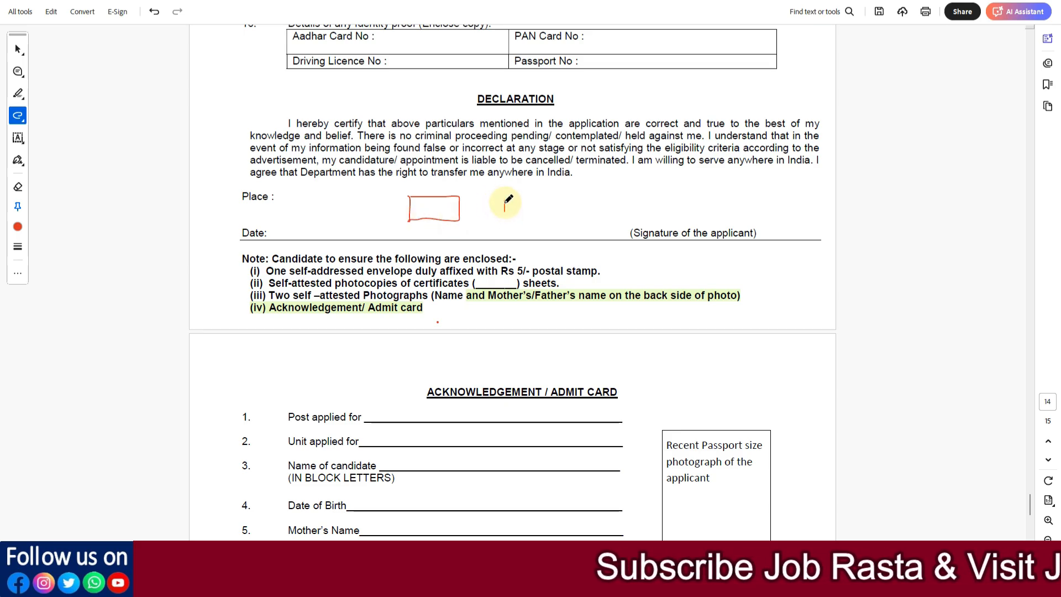
mouse_move(524, 196)
mouse_down()
mouse_move(549, 200)
mouse_move(530, 207)
mouse_up()
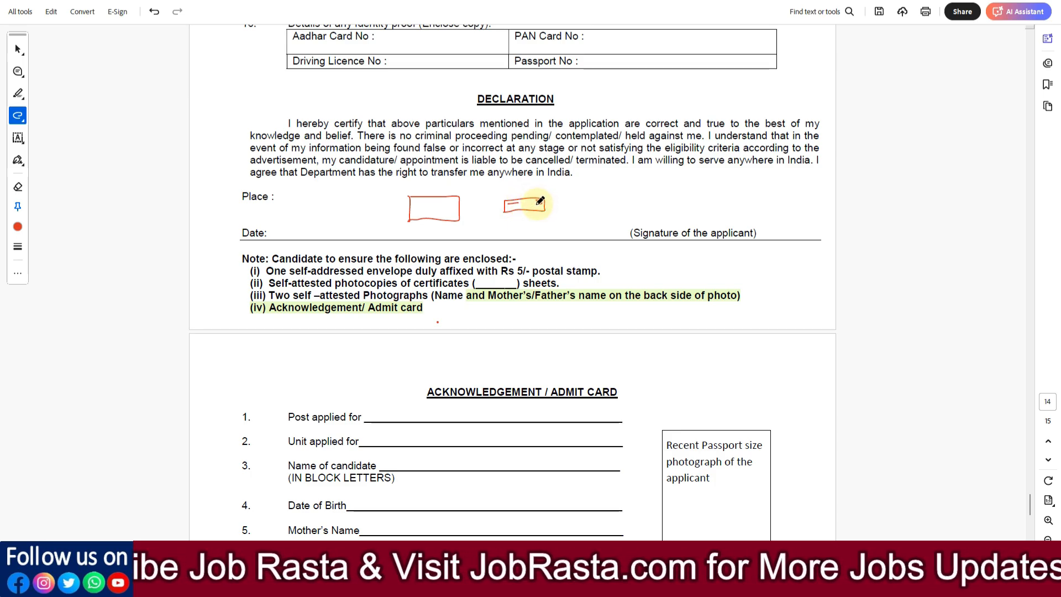
drag(540, 200, 541, 203)
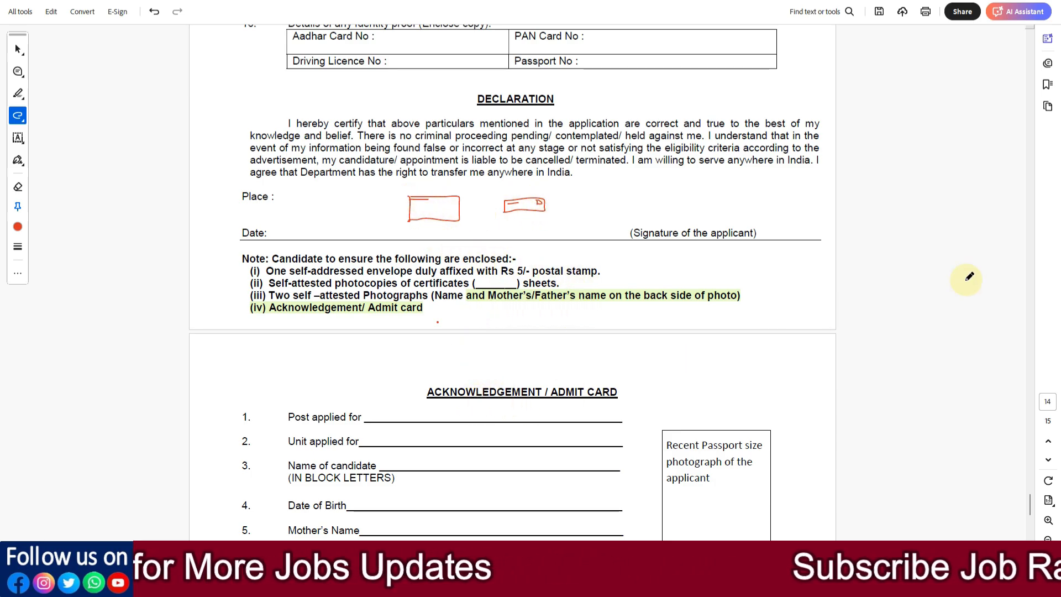
- Check the How to Apply envelope instructions and the postal addresses in the vacancy table, and return to the declaration page
drag(1033, 503, 1031, 279)
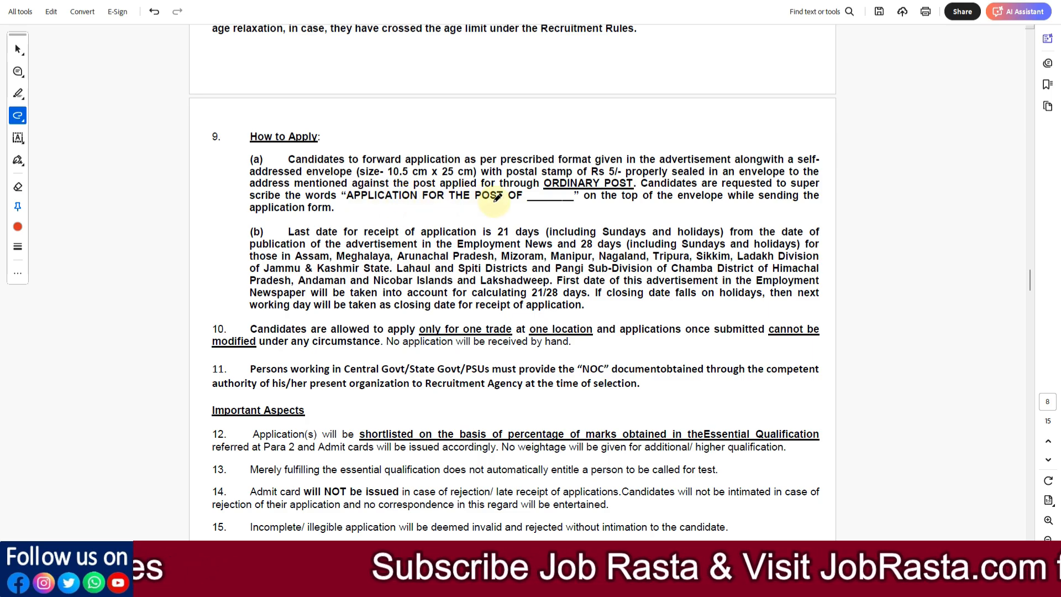
drag(1029, 283, 1027, 509)
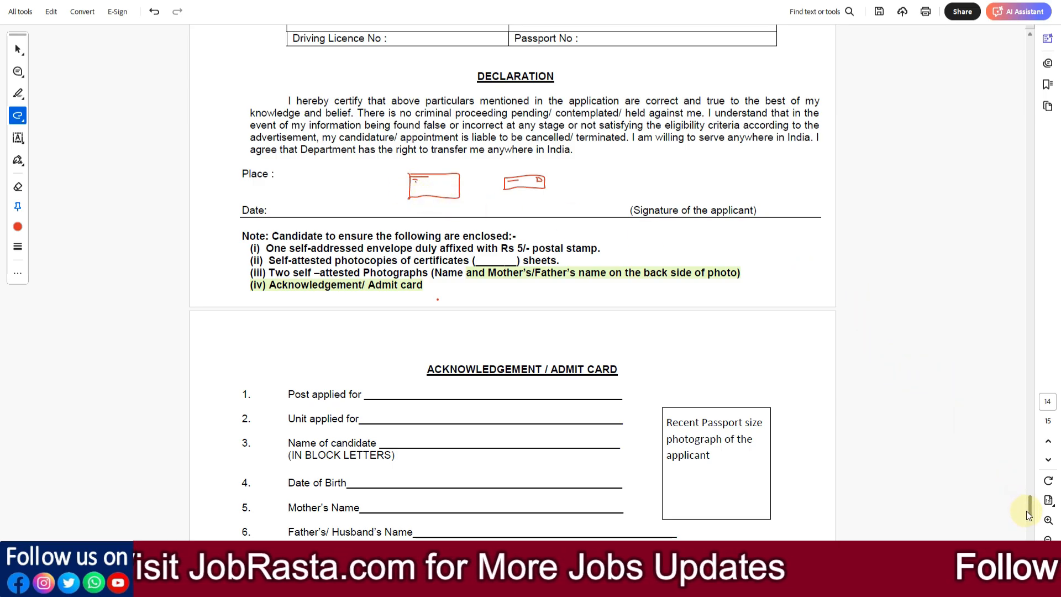
drag(1026, 509, 1029, 76)
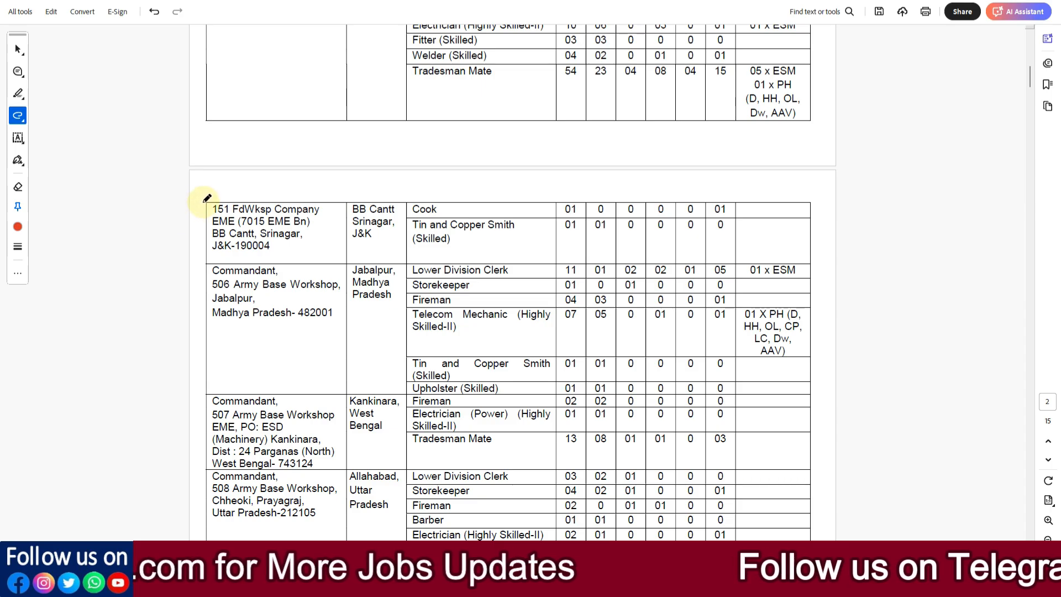
drag(1029, 83, 1030, 31)
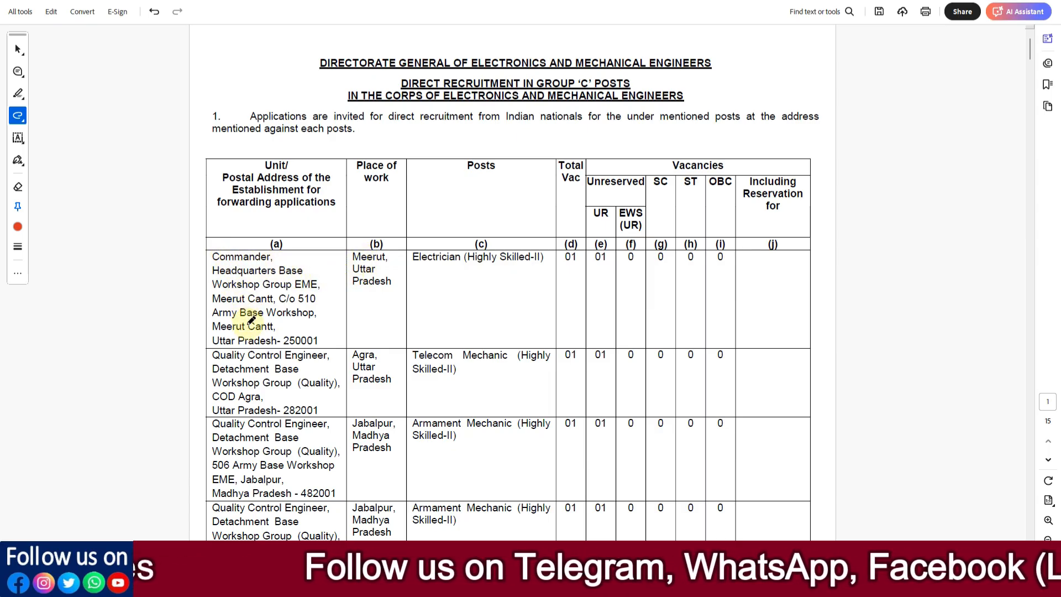
drag(1028, 51, 1045, 514)
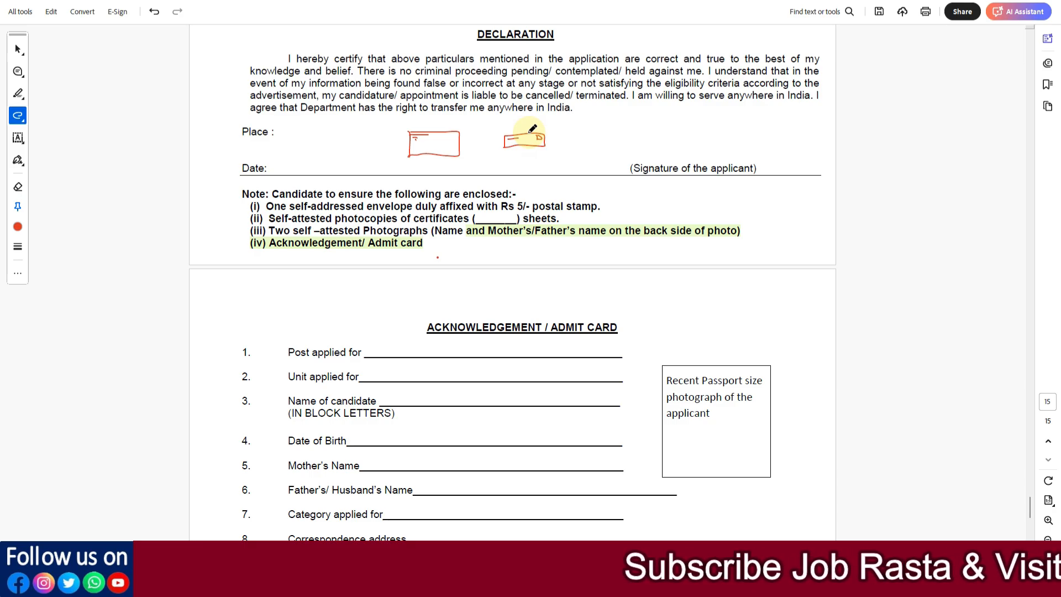
- Start sketching another enclosure by hand beside the small stamped envelope above the applicant's signature line
drag(575, 135, 576, 148)
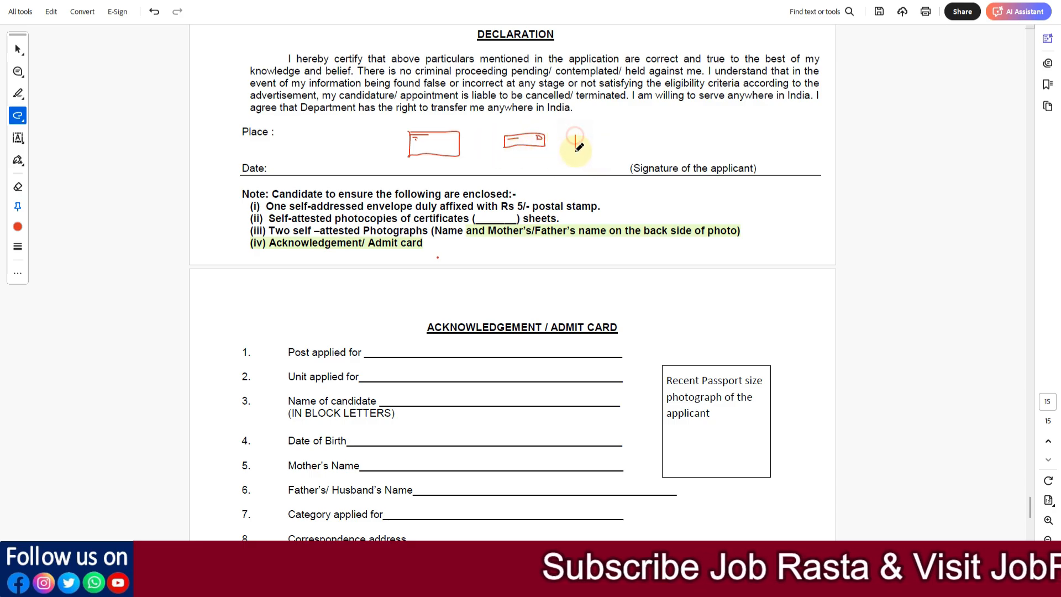